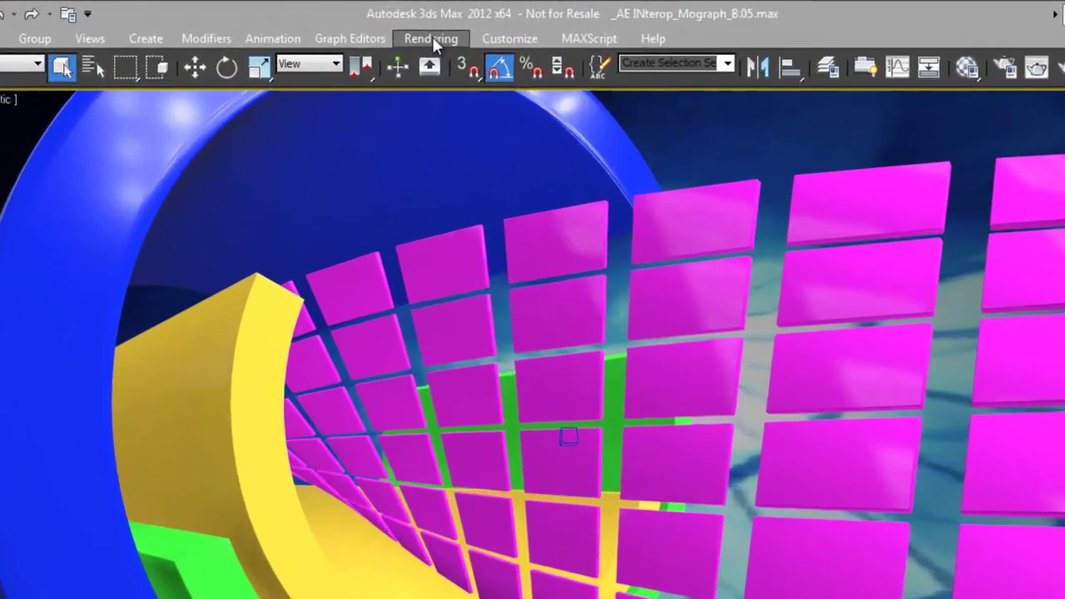
# - Open the State Sets window from the Rendering menu and select the Objects state
pyautogui.click(379, 26)
pyautogui.click(399, 91)
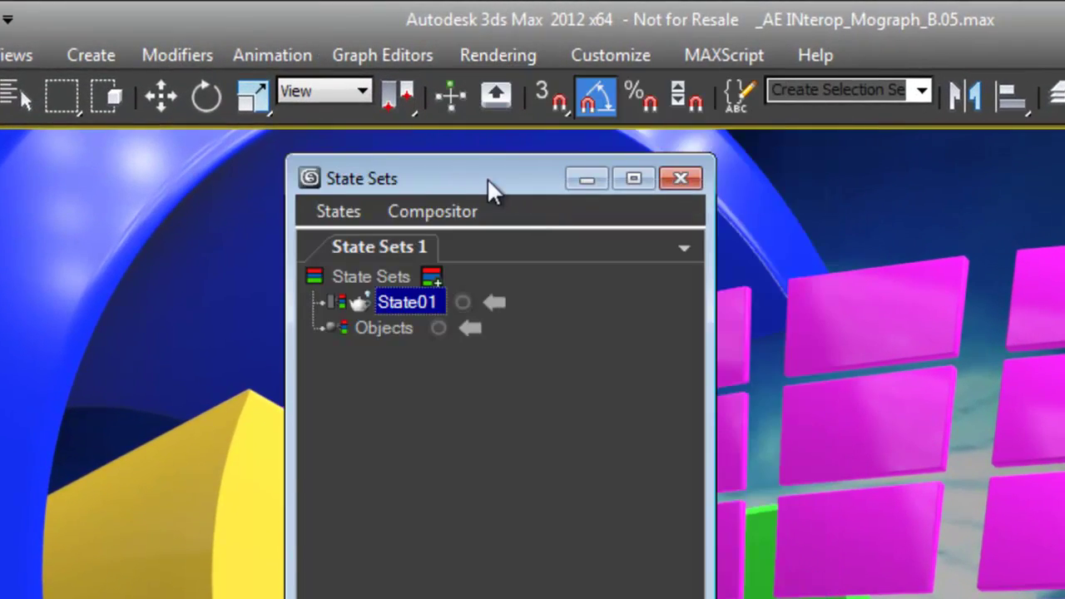
pyautogui.moveTo(488, 186); pyautogui.dragTo(575, 208)
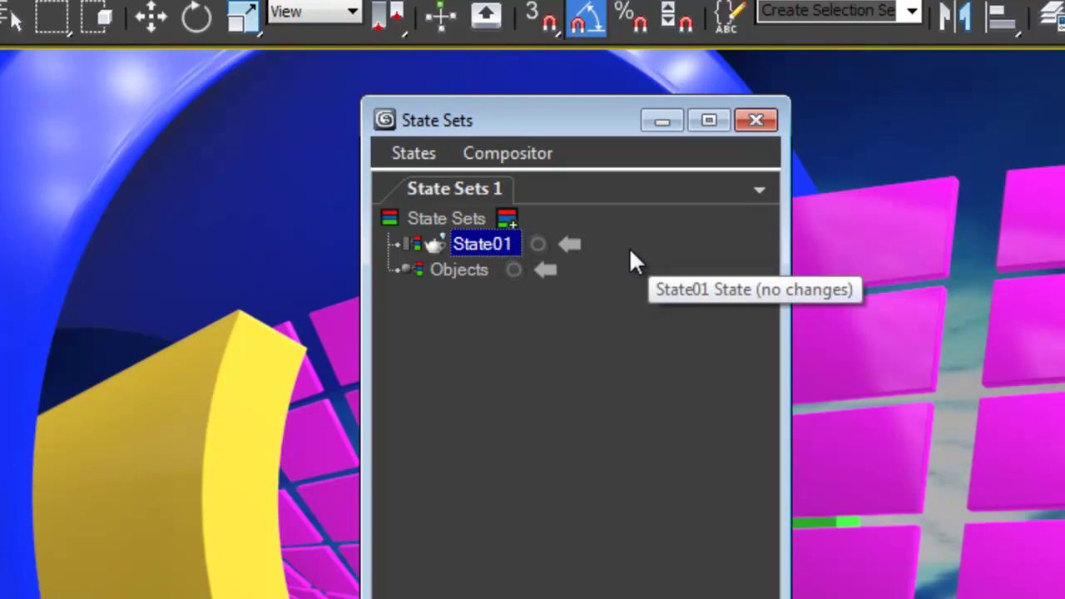
pyautogui.click(453, 271)
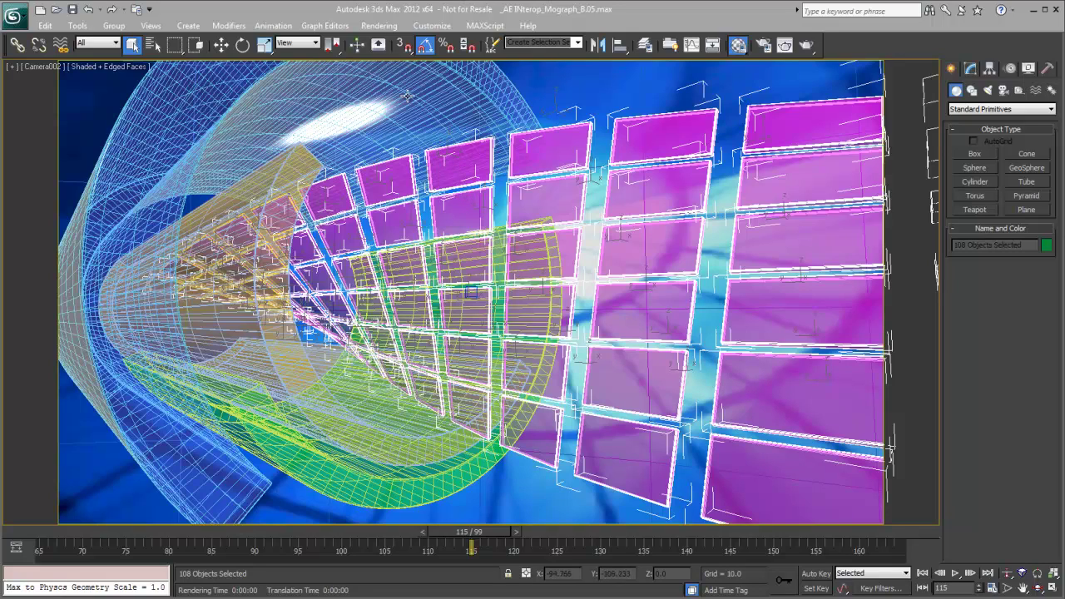
# - Reopen the State Sets window and position it left of the viewport
pyautogui.click(379, 25)
pyautogui.click(382, 92)
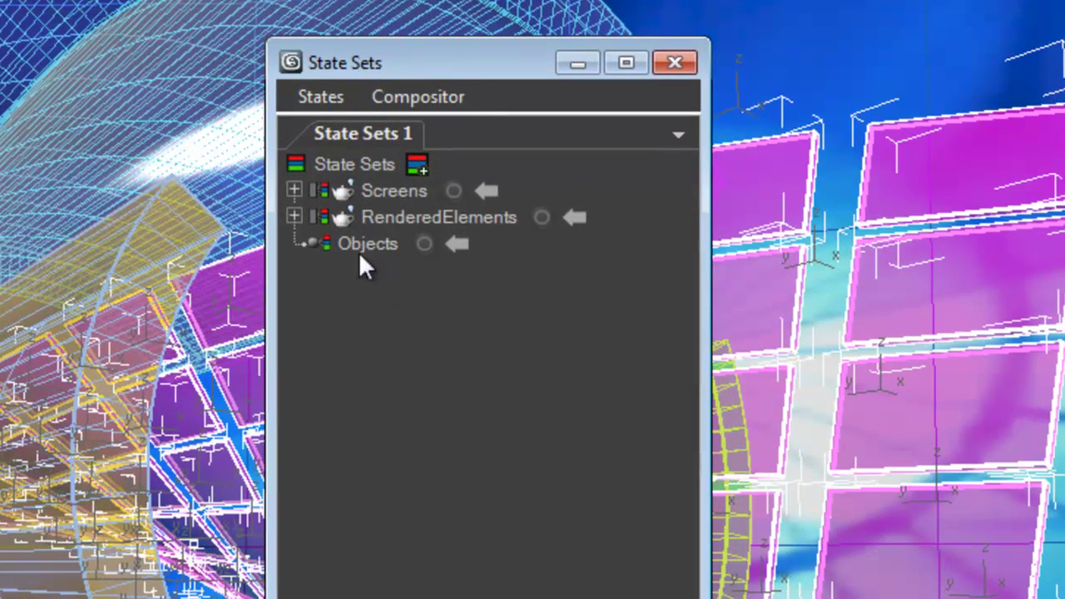
pyautogui.moveTo(433, 73); pyautogui.dragTo(285, 95)
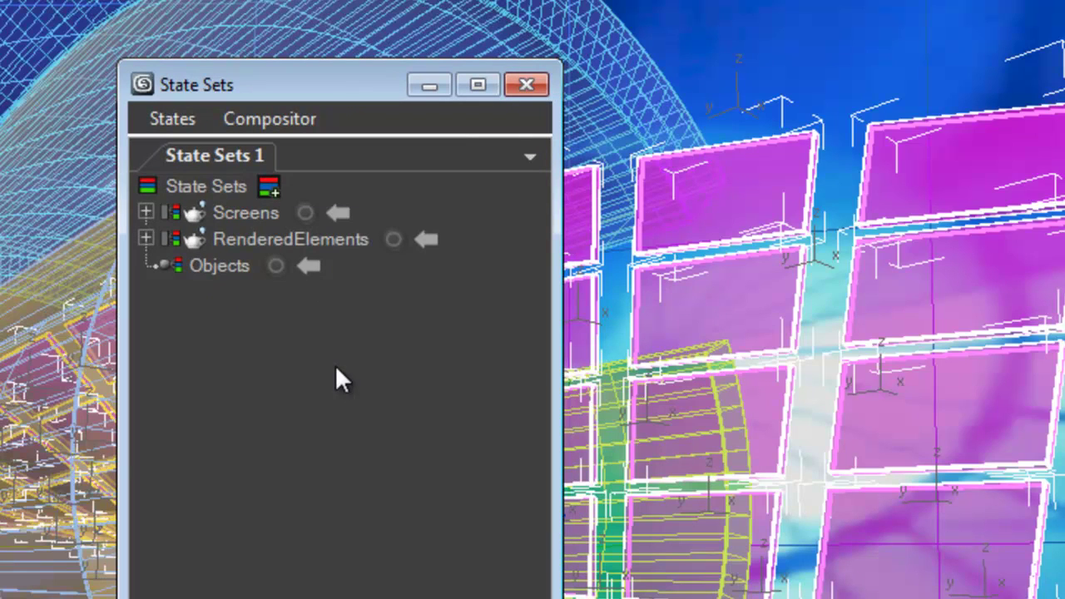
pyautogui.moveTo(336, 90); pyautogui.dragTo(320, 86)
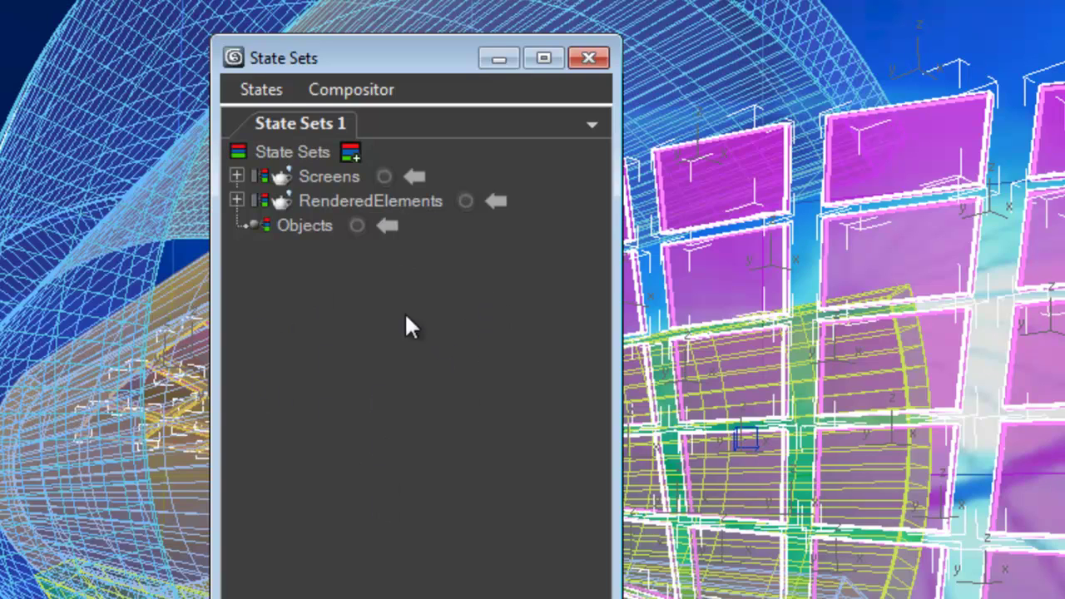
# - Add a new state and rename State01 to 'PurpleGlass'
pyautogui.click(351, 152)
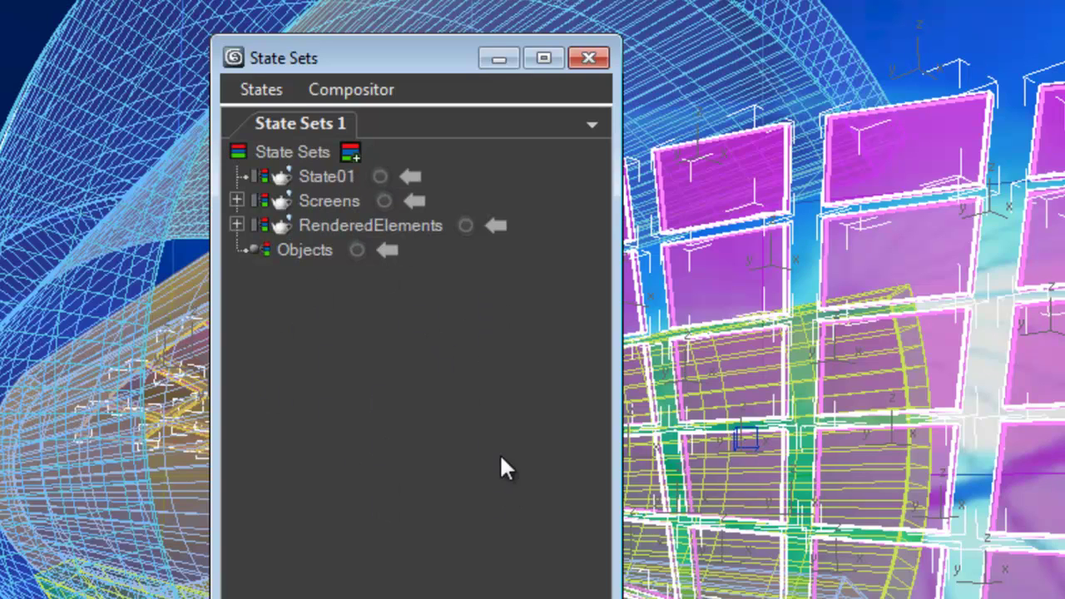
pyautogui.doubleClick(338, 176)
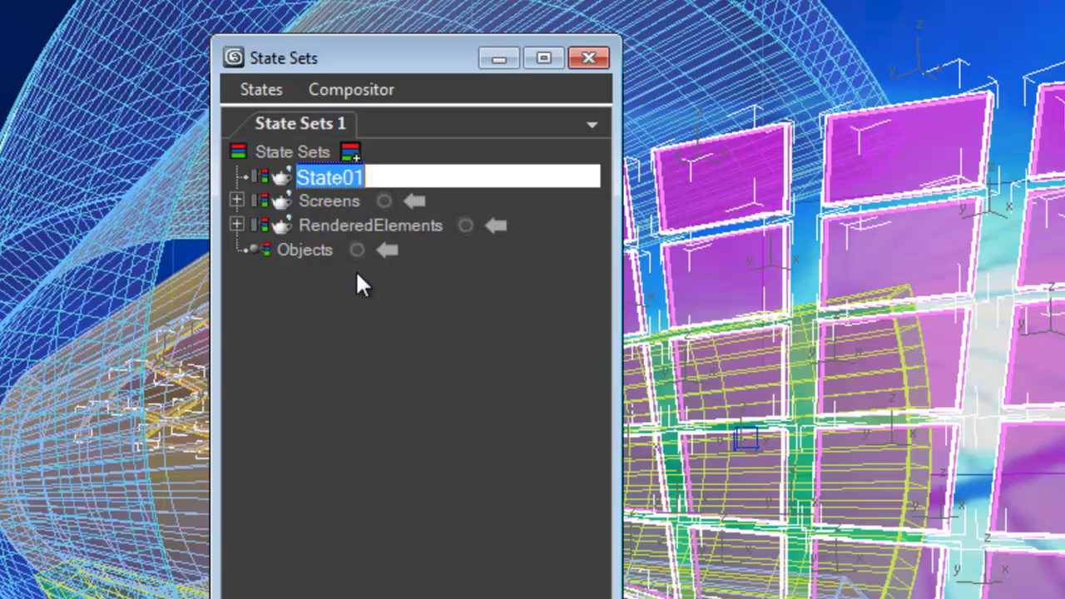
pyautogui.write('Purp')
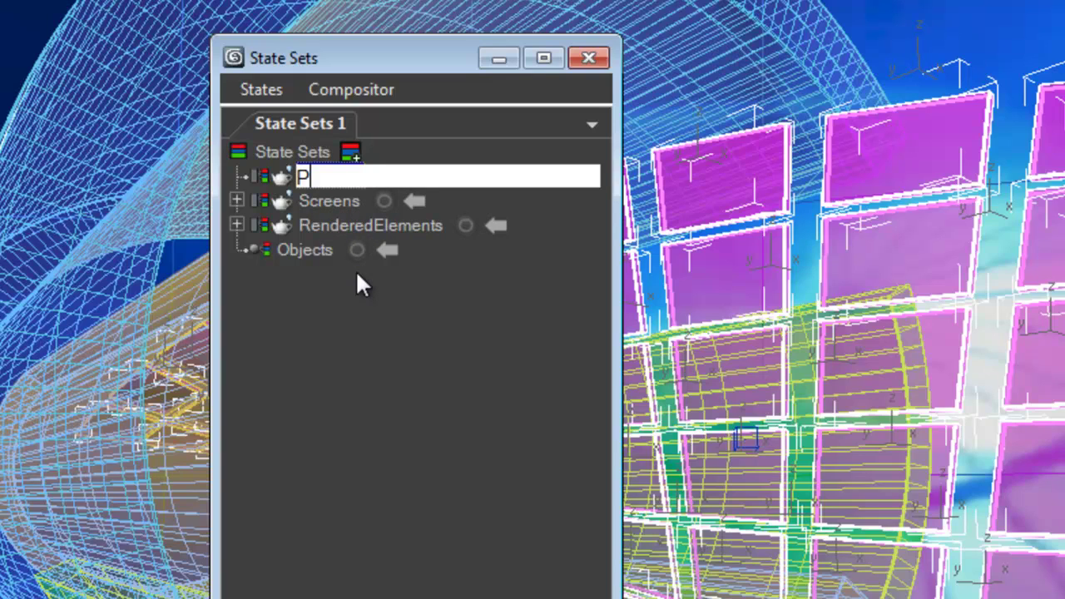
pyautogui.write('leGlass')
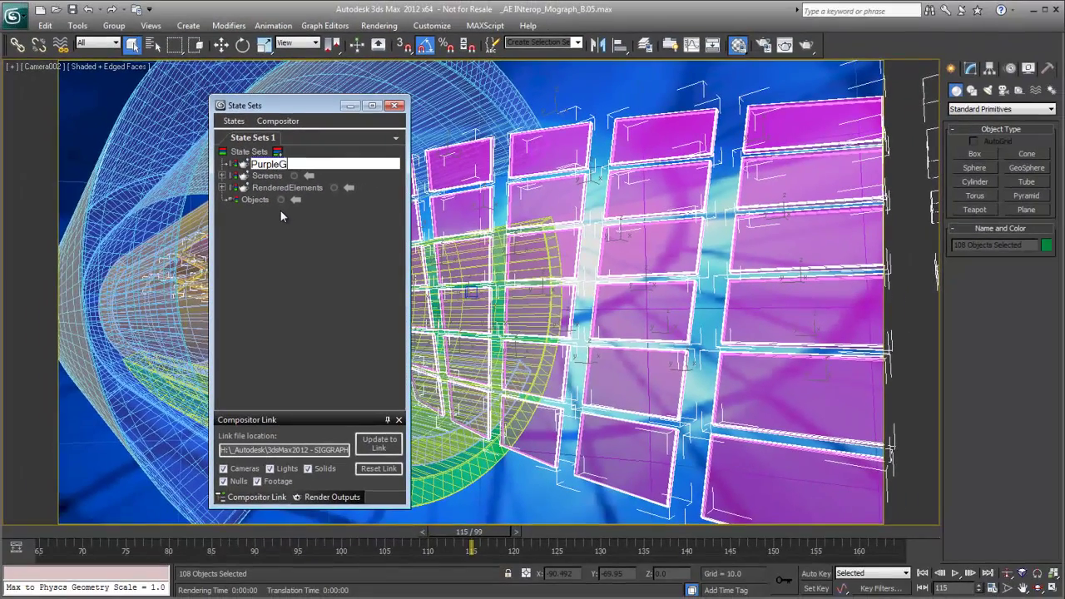
pyautogui.press('Return')
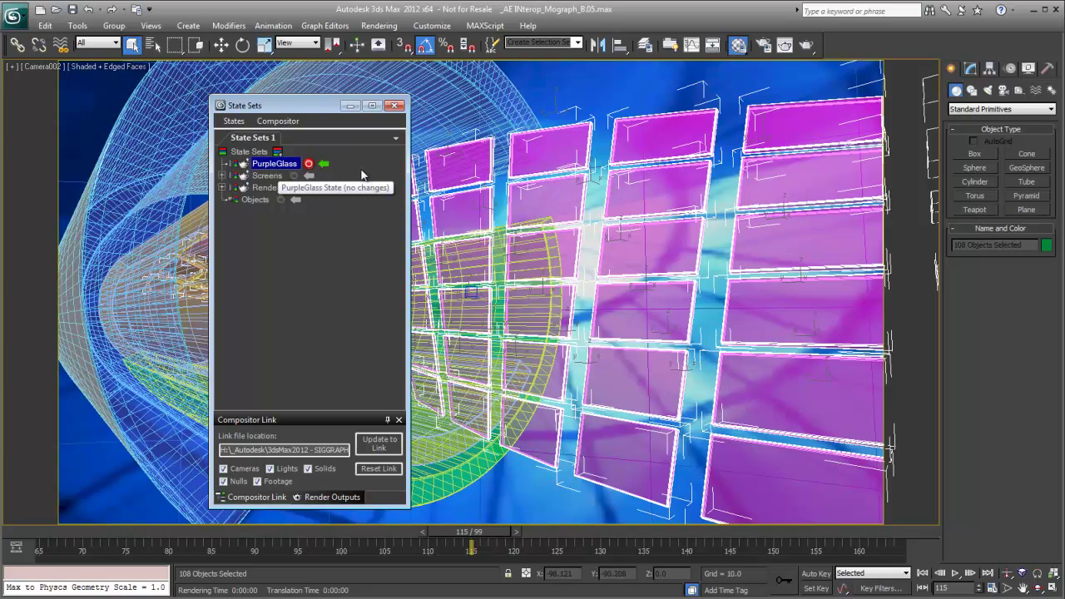
# - Hide the Tubes and Backplate layers in the Layer Manager
pyautogui.click(646, 46)
pyautogui.moveTo(662, 111); pyautogui.dragTo(600, 125)
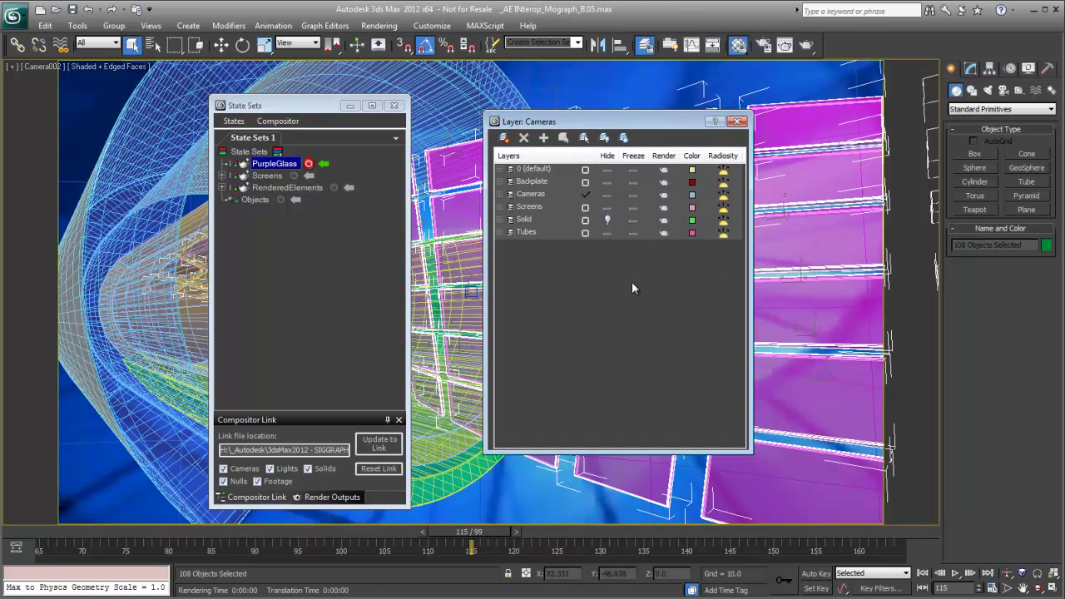
pyautogui.click(606, 232)
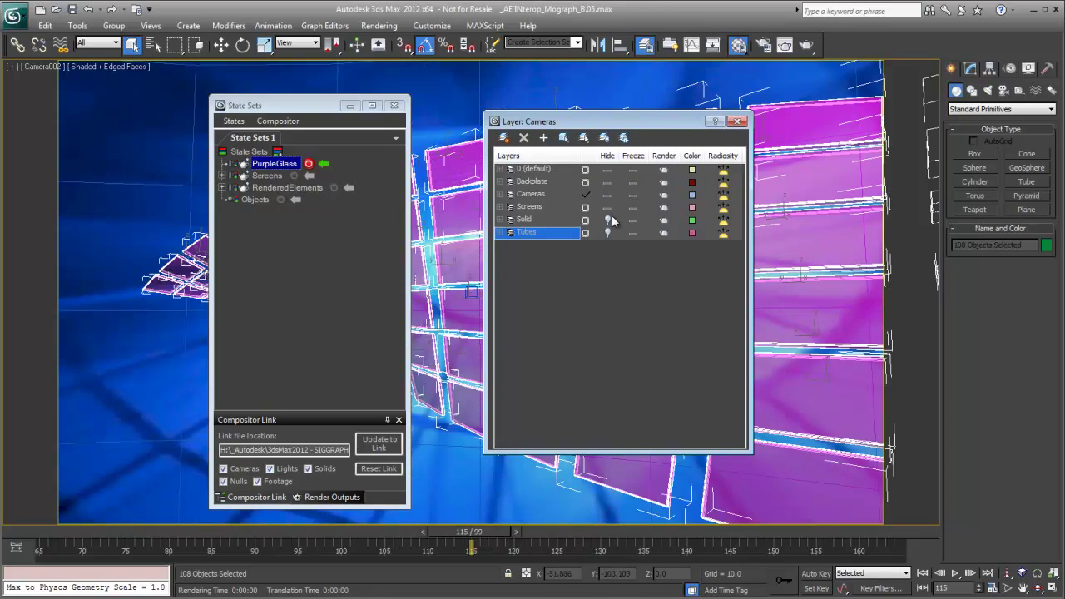
pyautogui.click(608, 184)
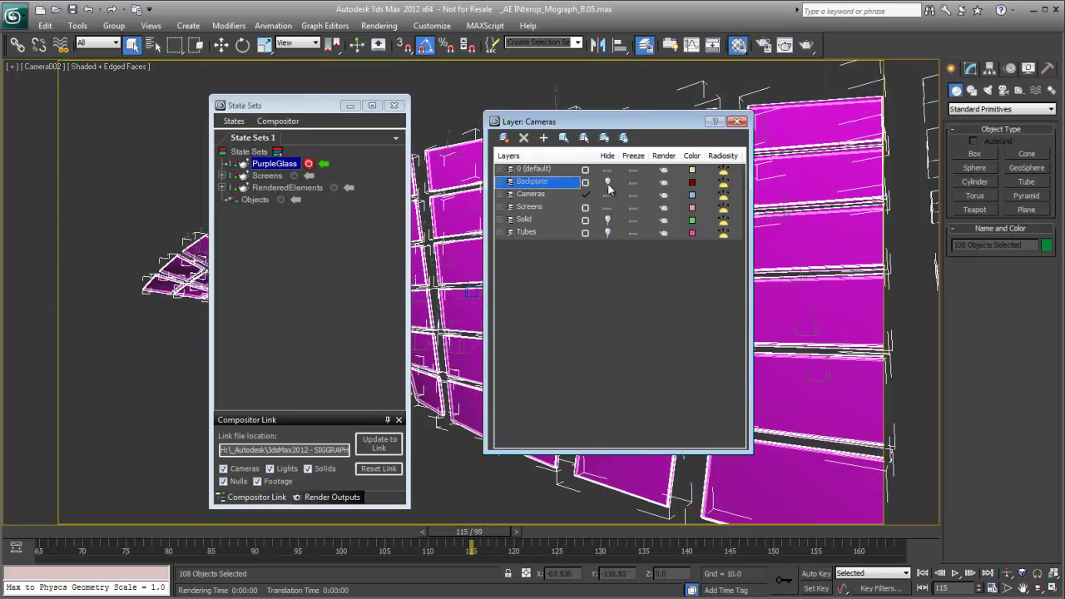
# - Close the Layer Manager and show Render Setup's Render Elements list
pyautogui.click(734, 123)
pyautogui.click(771, 46)
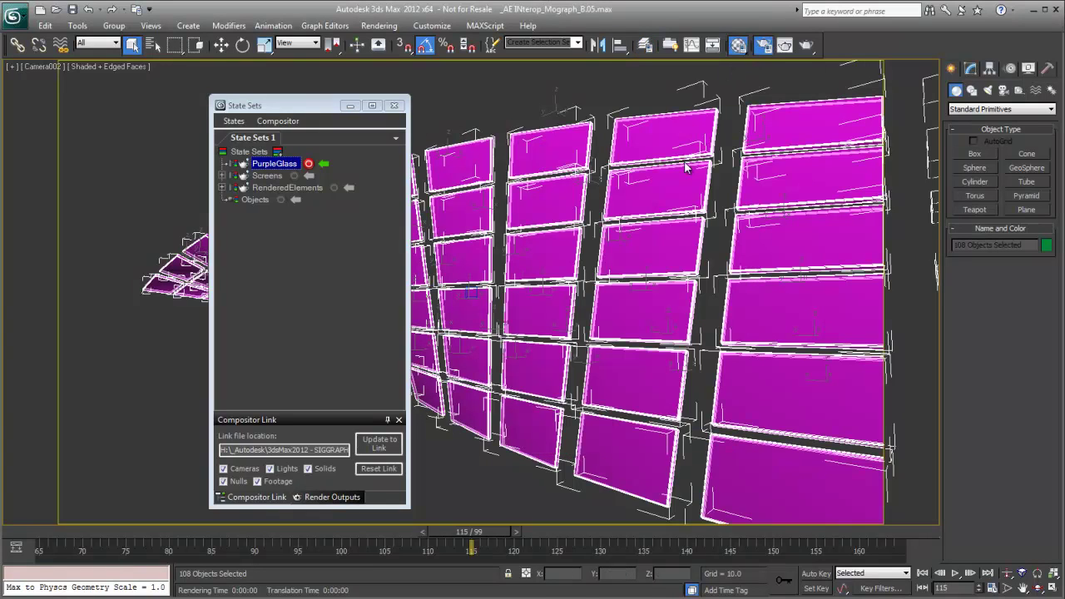
pyautogui.click(727, 101)
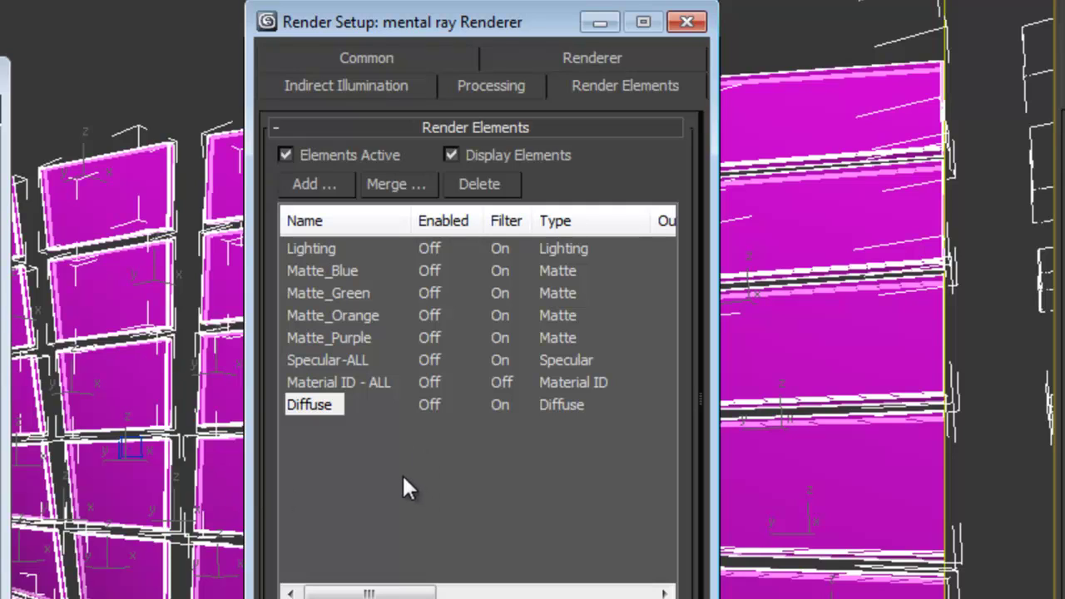
# - Enable the Matte_Purple, Specular-ALL, Diffuse and Lighting render elements
pyautogui.moveTo(335, 271); pyautogui.dragTo(350, 313)
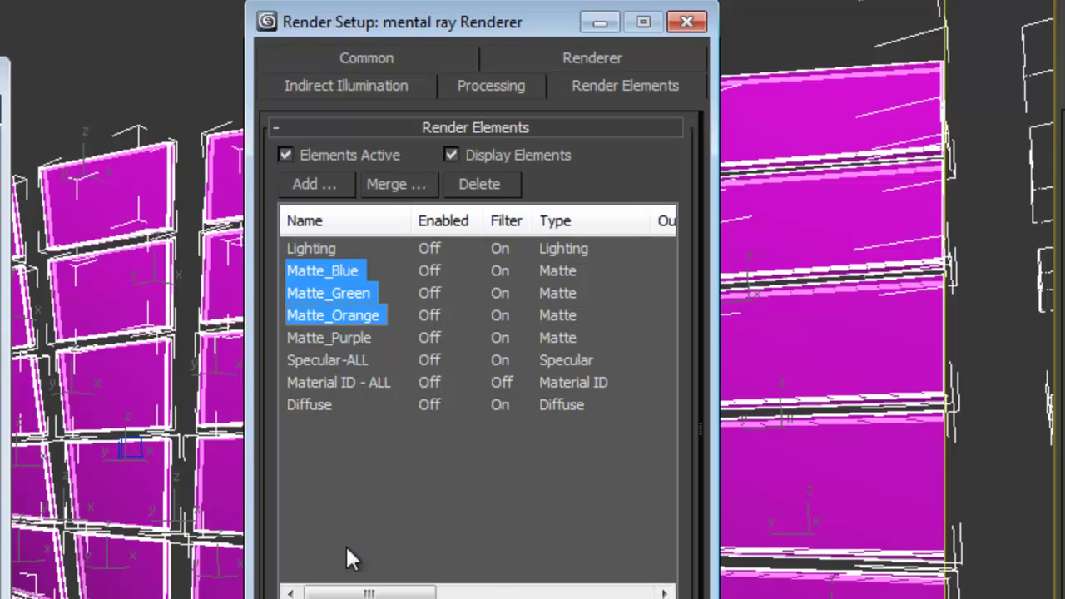
pyautogui.click(336, 337)
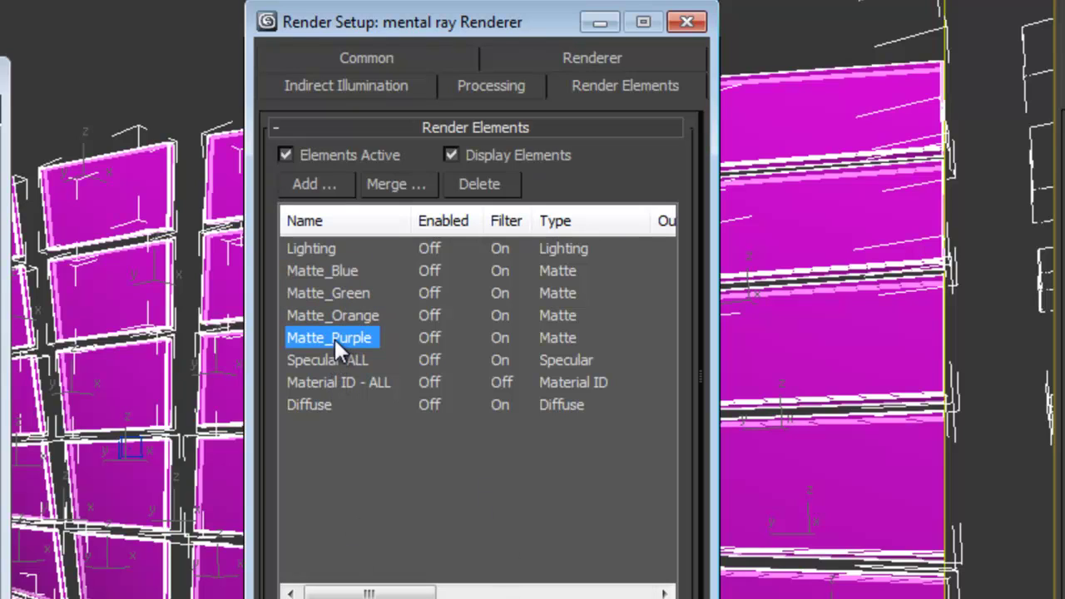
pyautogui.click(352, 596)
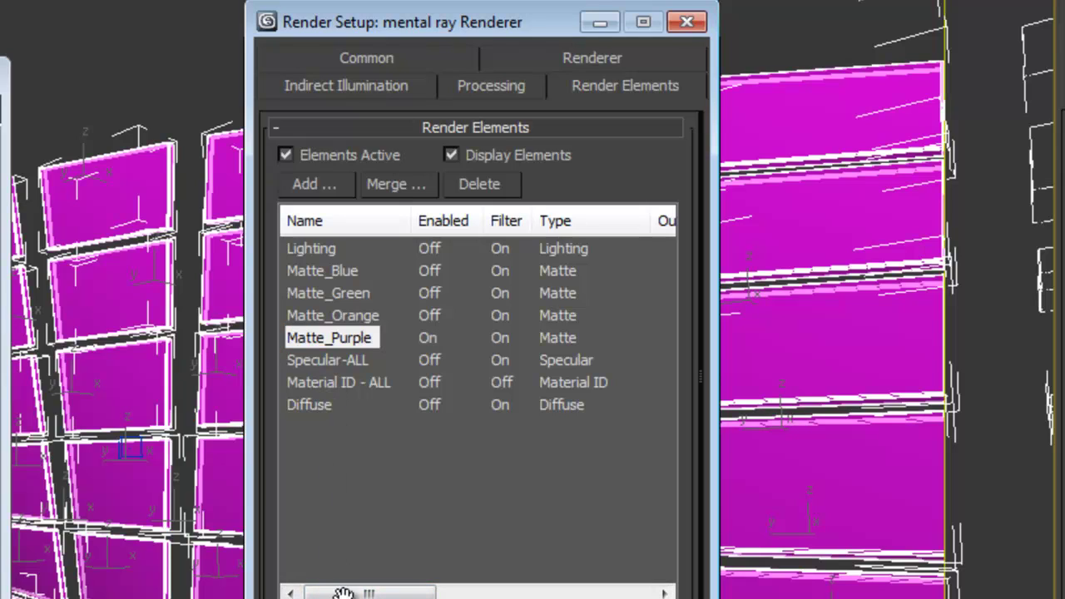
pyautogui.click(347, 364)
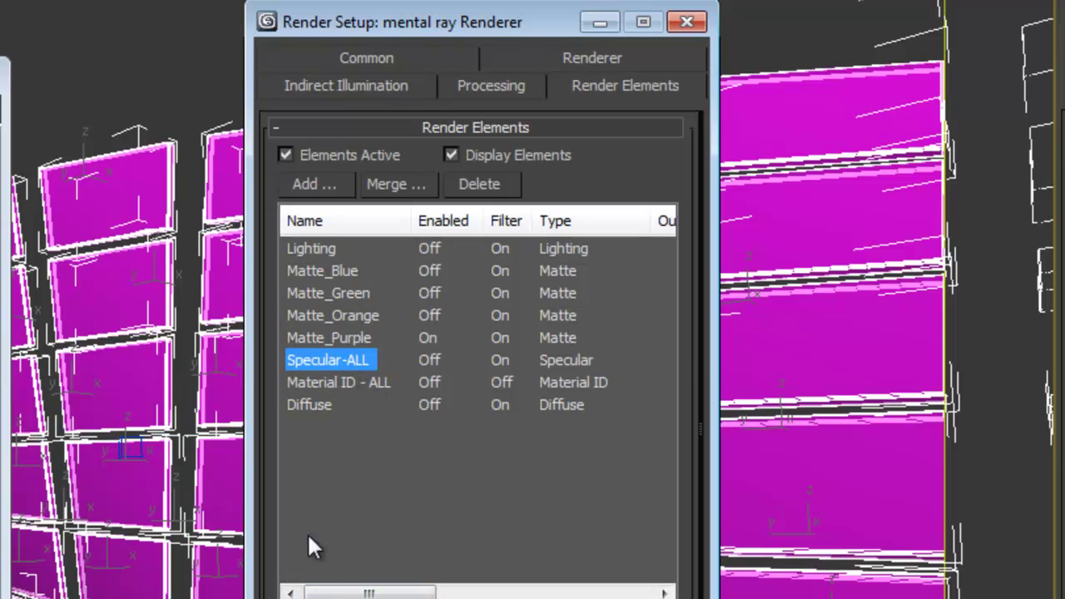
pyautogui.click(352, 596)
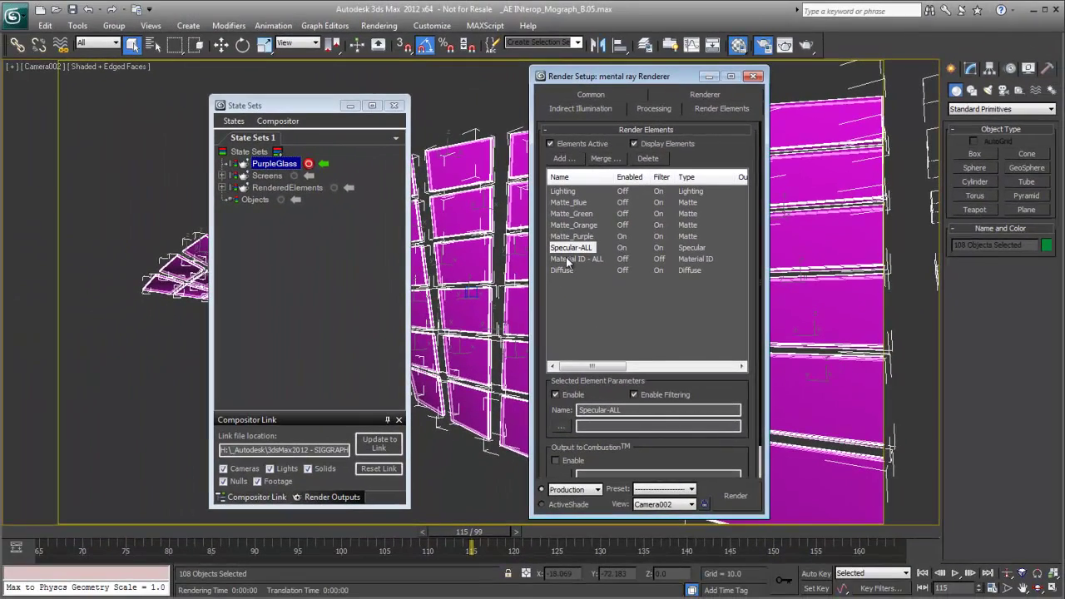
pyautogui.click(562, 270)
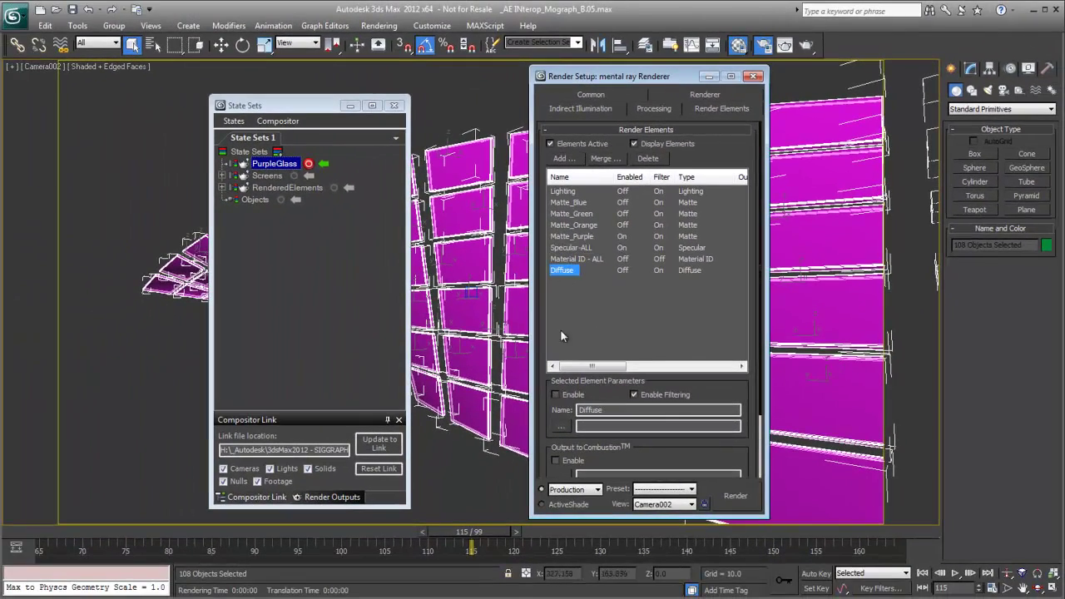
pyautogui.click(555, 395)
pyautogui.click(564, 191)
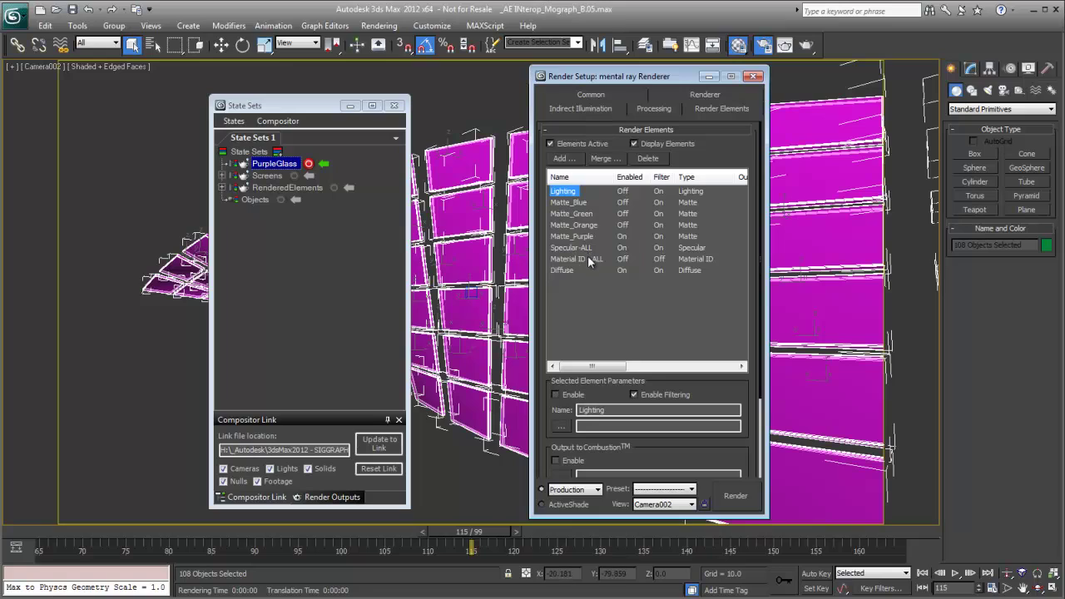
pyautogui.click(572, 395)
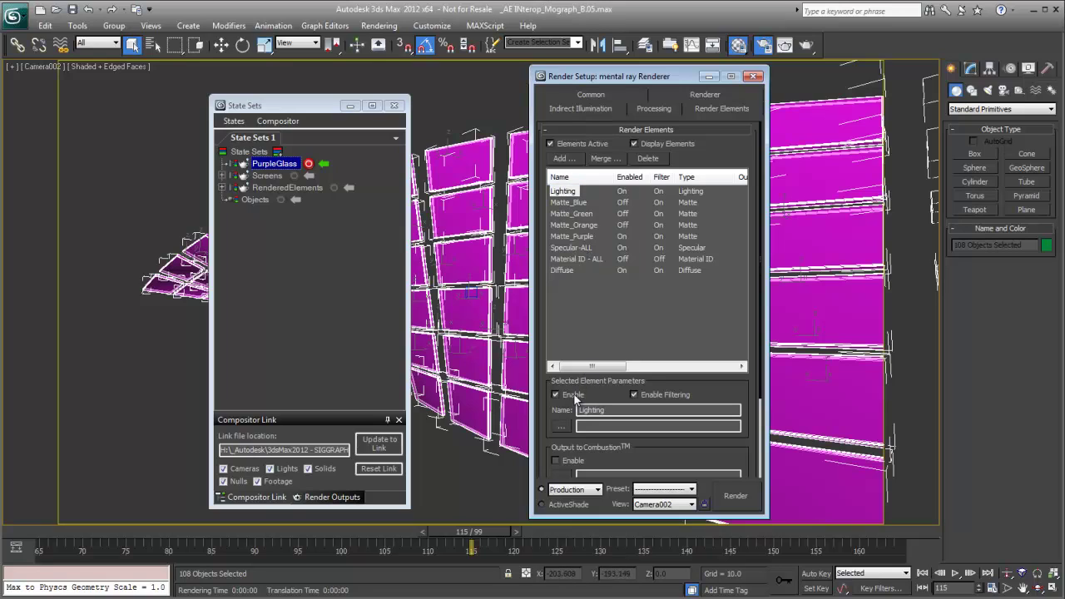
# - On the Common tab, set the render output to a range ending at frame 330
pyautogui.click(587, 94)
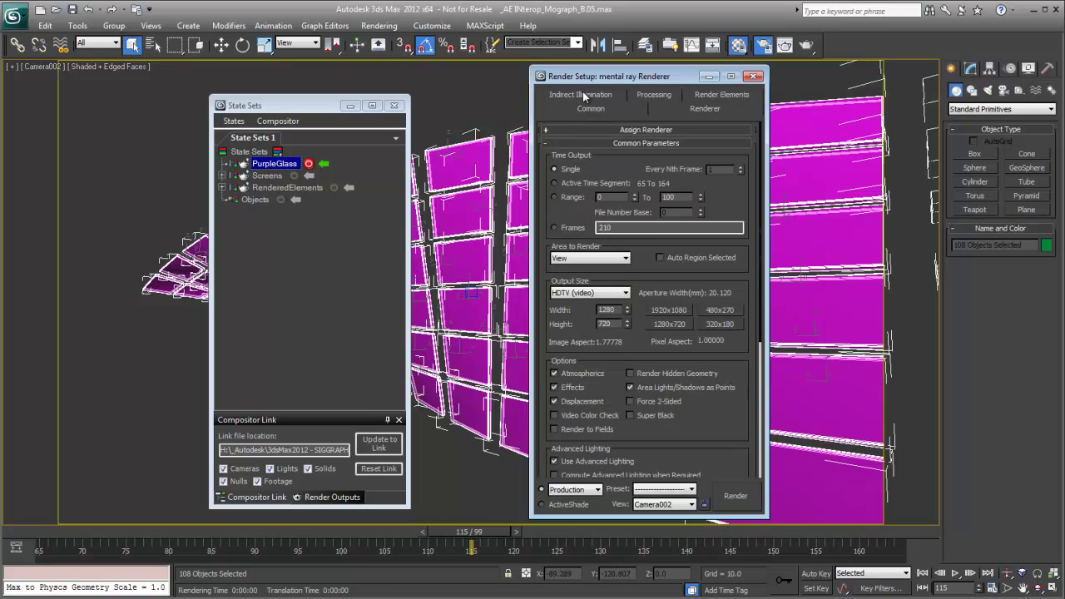
pyautogui.click(570, 197)
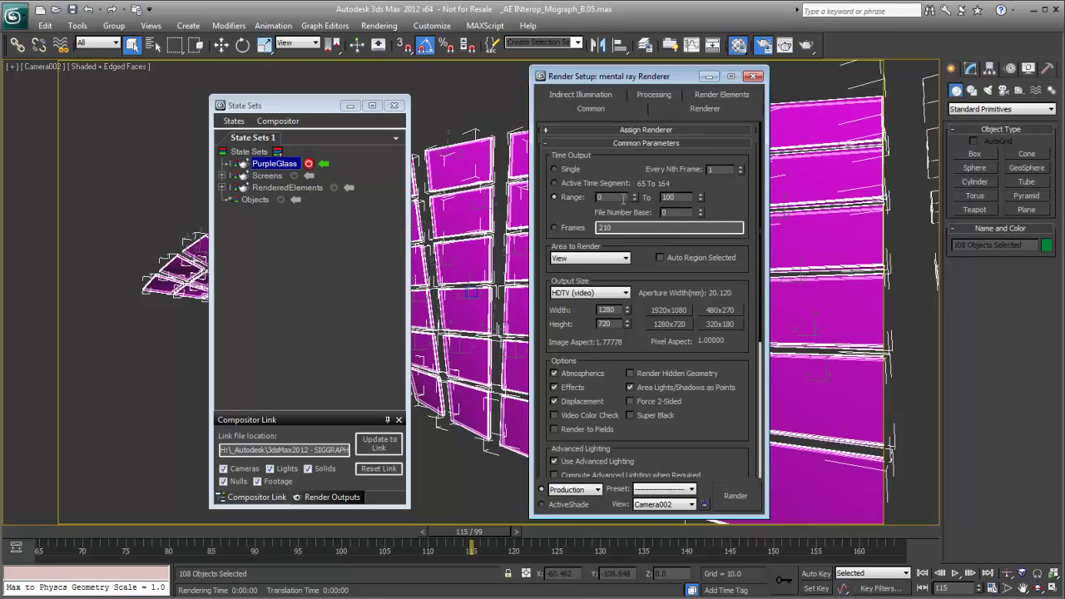
pyautogui.doubleClick(676, 197)
pyautogui.write('330')
pyautogui.press('Return')
pyautogui.scroll(-5, 743, 436)
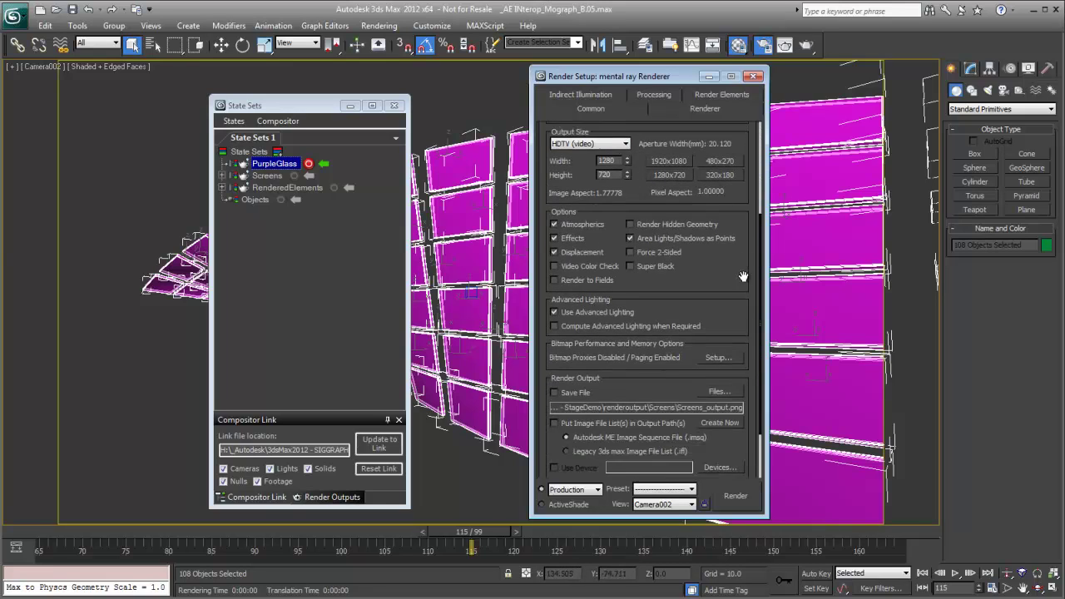
pyautogui.scroll(5, 713, 309)
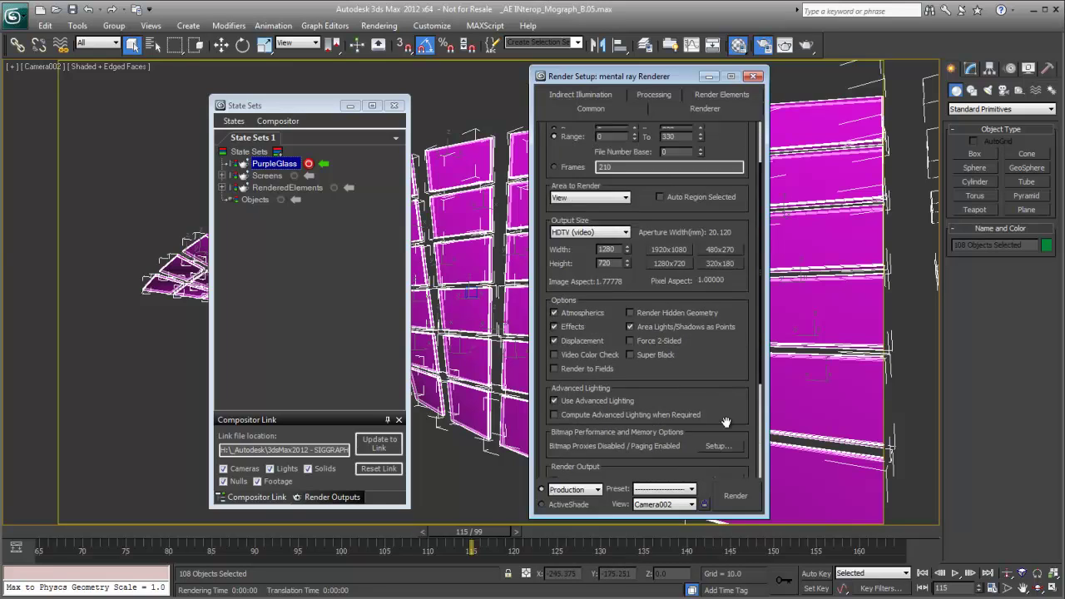
# - Turn off PurpleGlass, add a new state named 'AO', and record changes into it
pyautogui.click(309, 164)
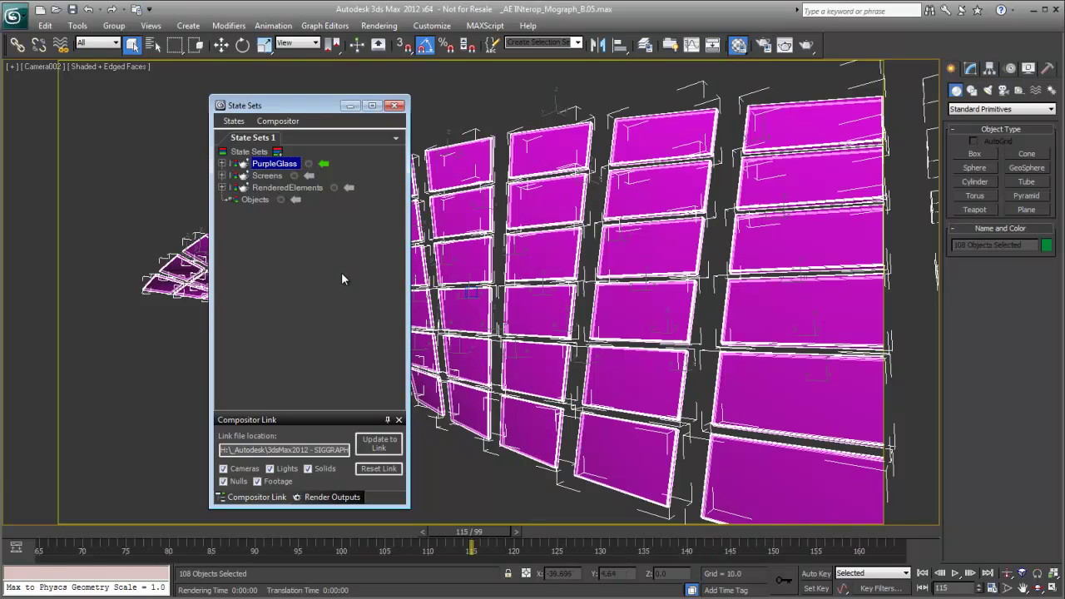
pyautogui.click(324, 164)
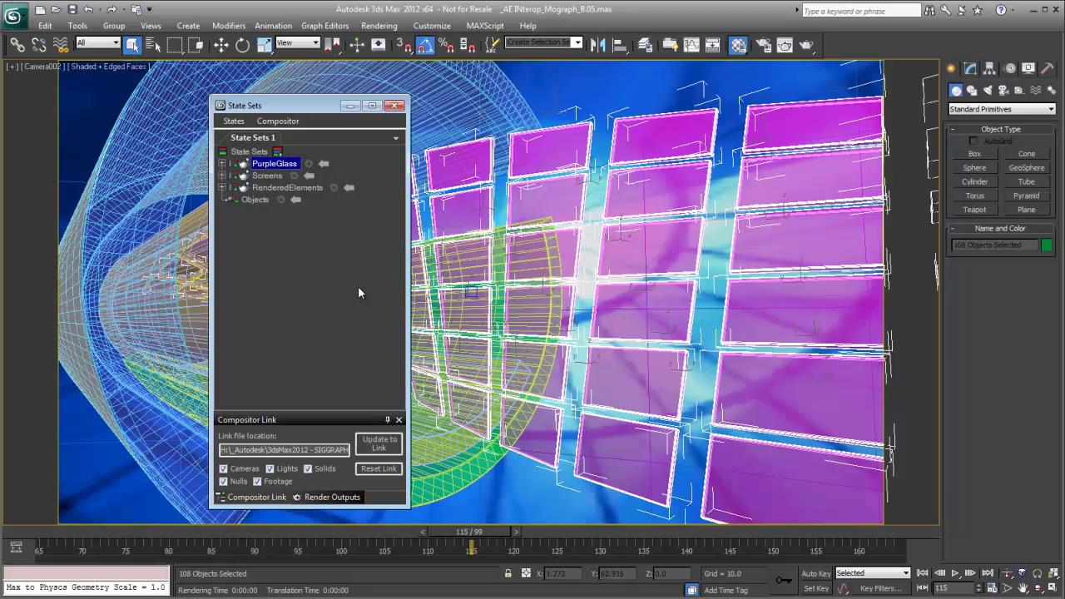
pyautogui.click(277, 152)
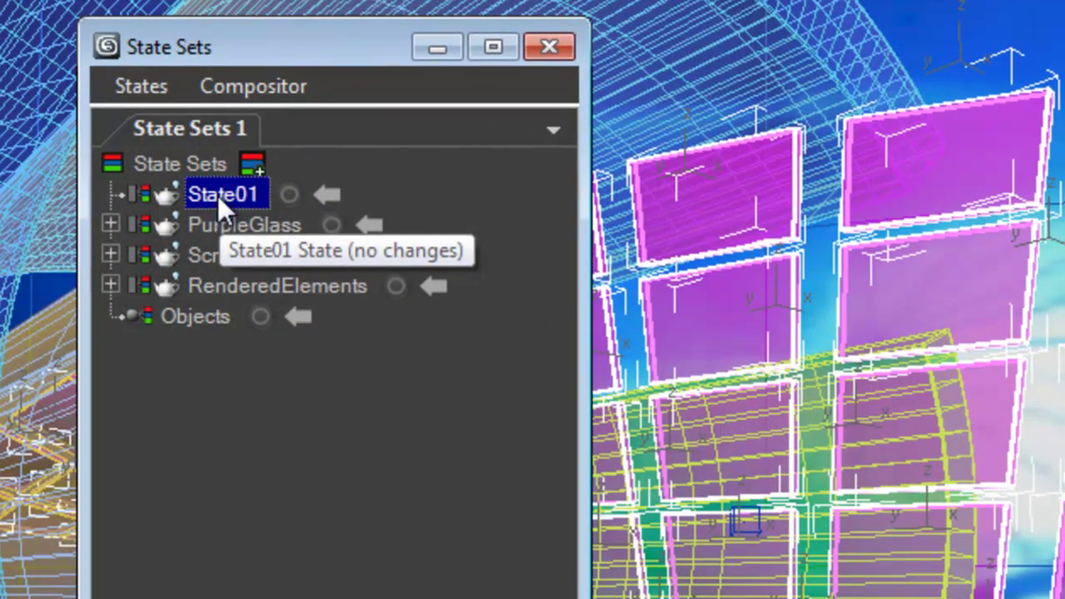
pyautogui.click(217, 195)
pyautogui.write('A')
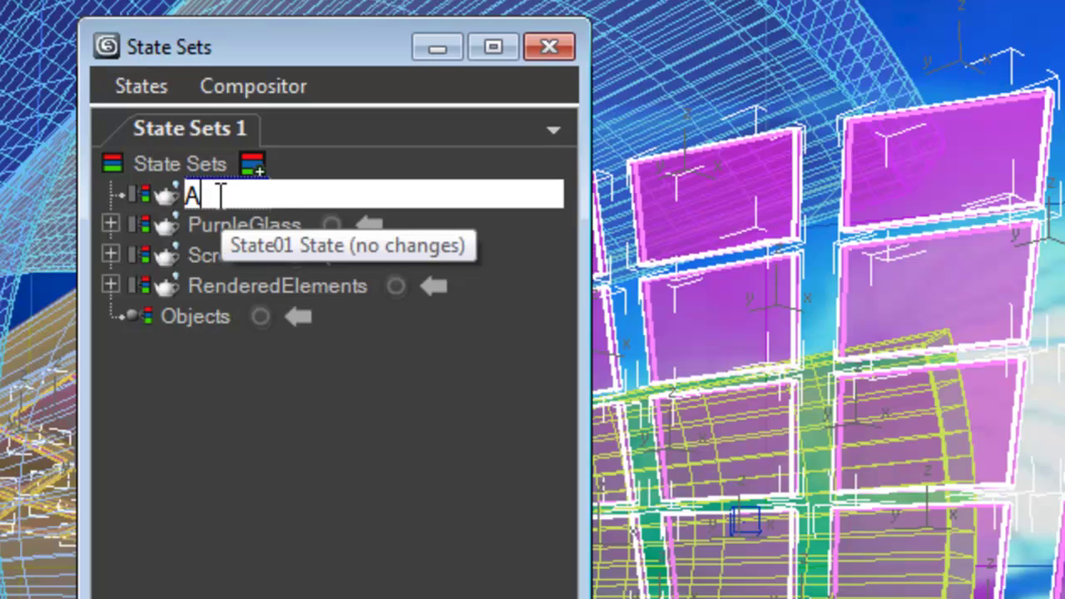
pyautogui.write('O')
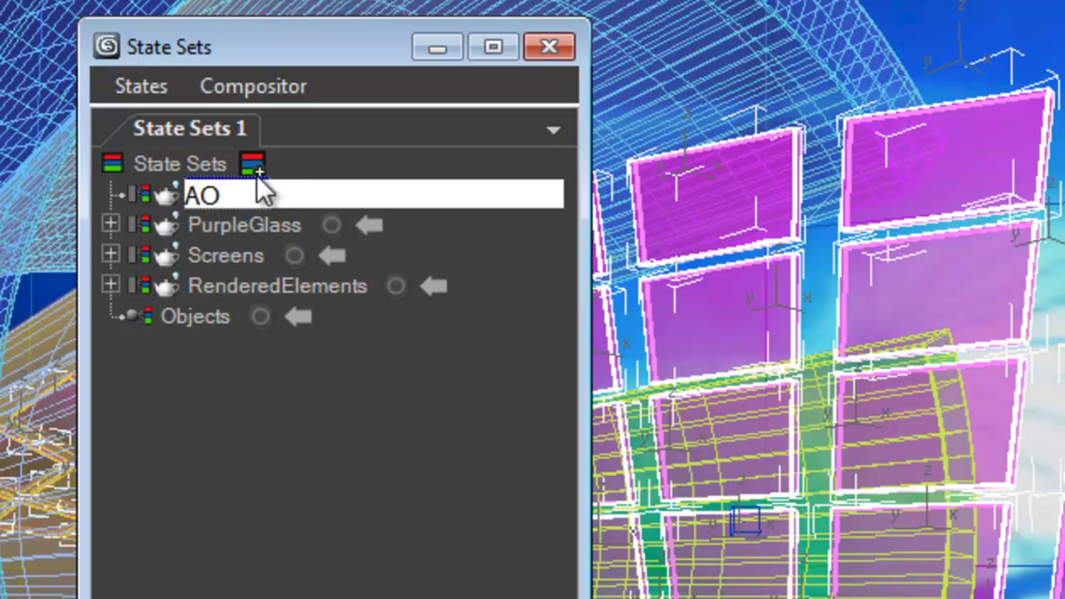
pyautogui.press('Return')
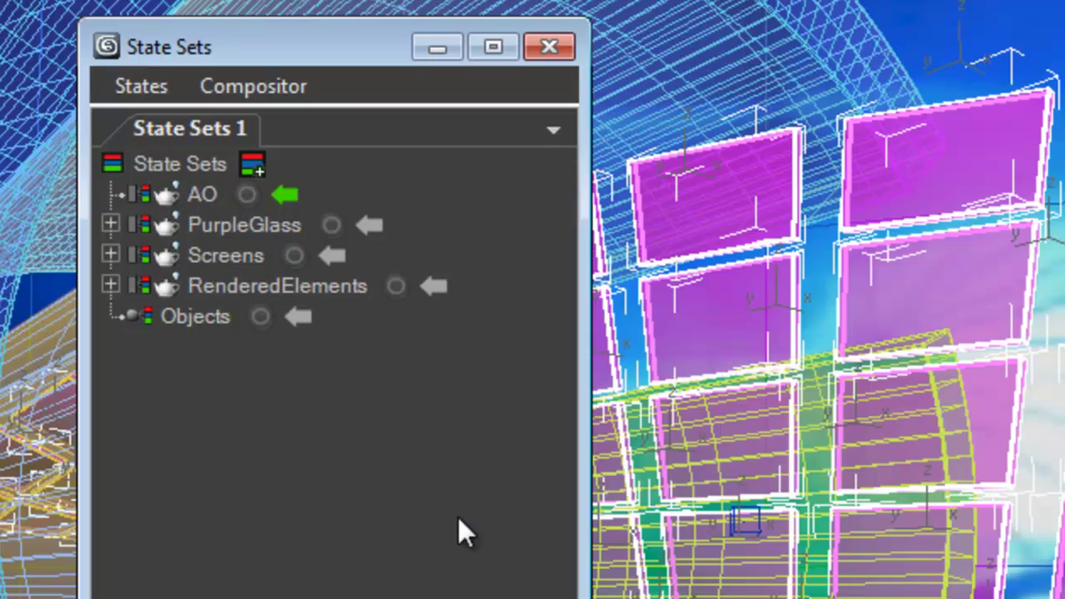
pyautogui.click(247, 194)
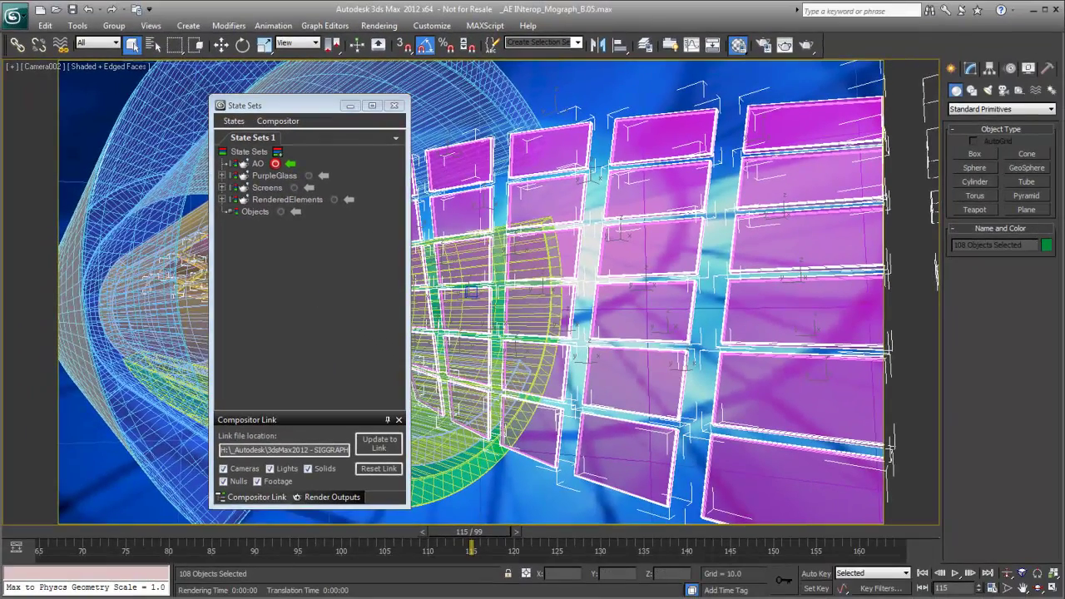
# - Enable Material Override under Processing and instance the white 15 - Default occlusion material into it
pyautogui.press('m')
pyautogui.click(762, 223)
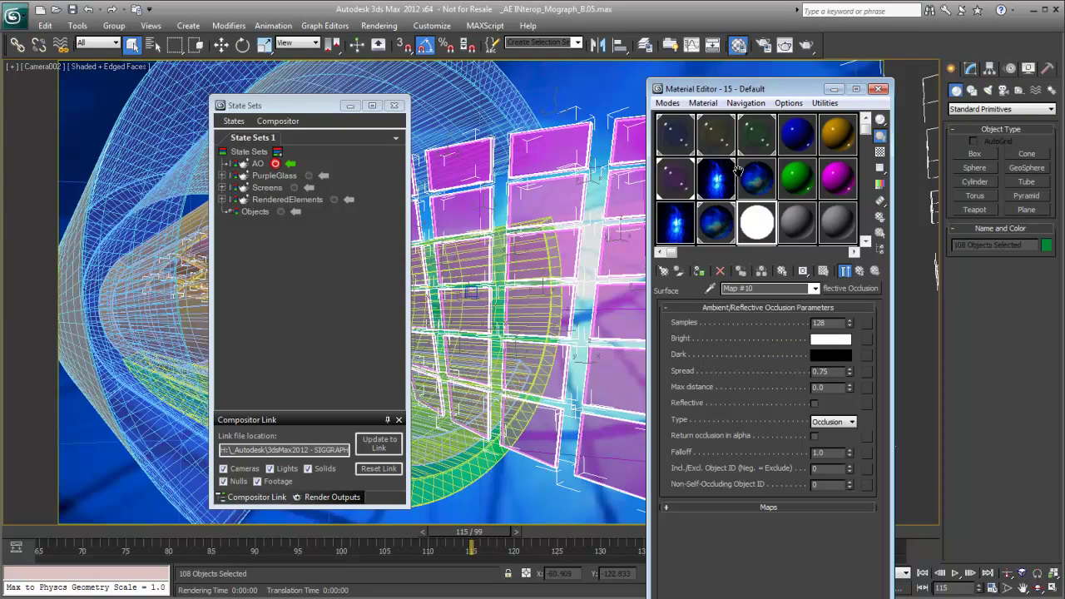
pyautogui.click(763, 45)
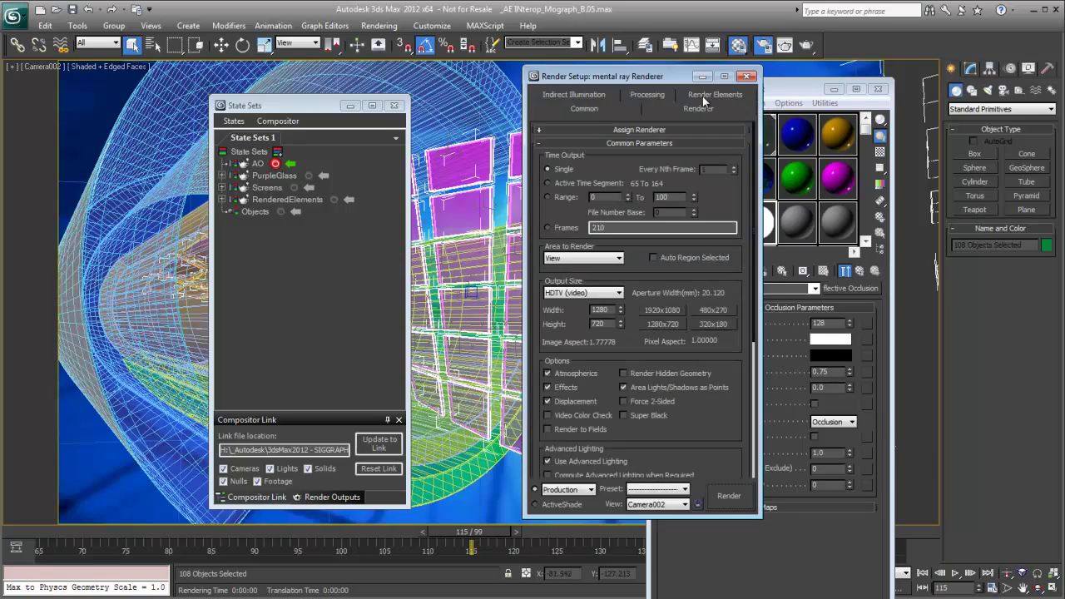
pyautogui.moveTo(643, 81); pyautogui.dragTo(543, 85)
pyautogui.click(613, 100)
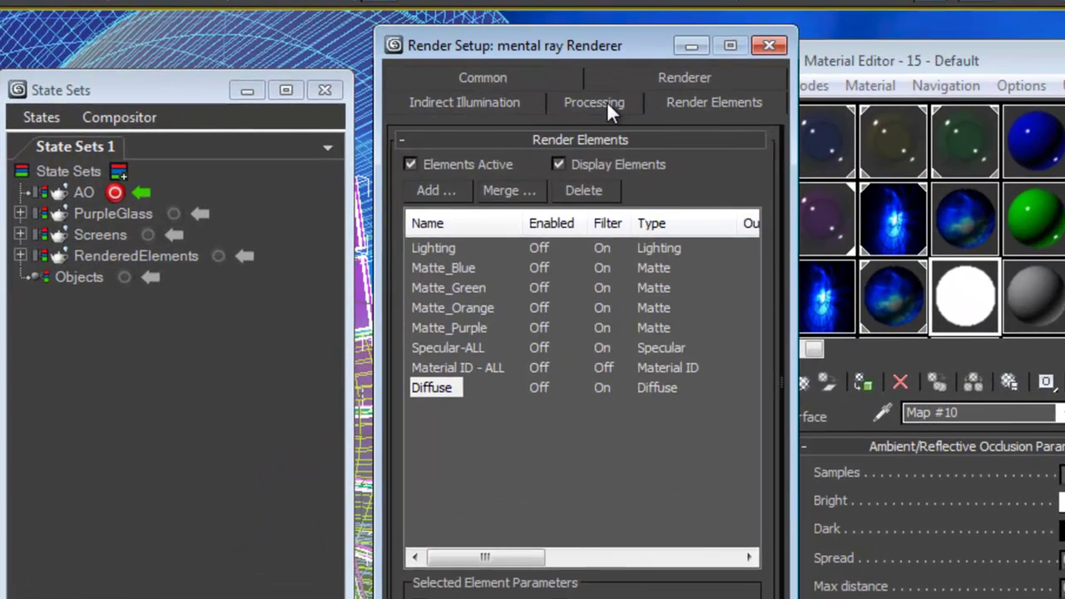
pyautogui.click(552, 113)
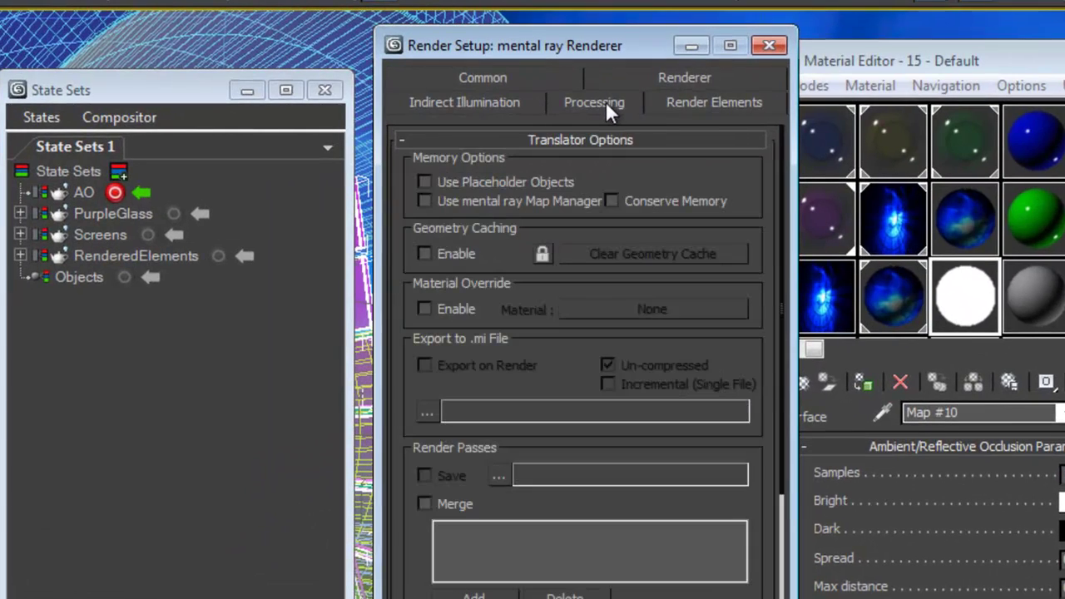
pyautogui.click(424, 308)
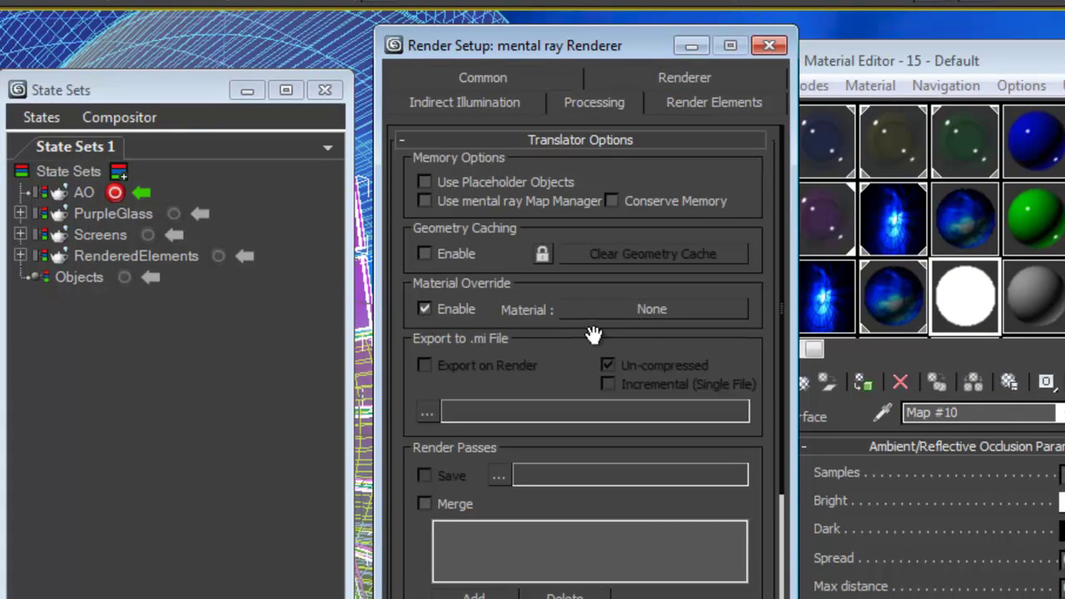
pyautogui.moveTo(953, 325); pyautogui.dragTo(702, 311)
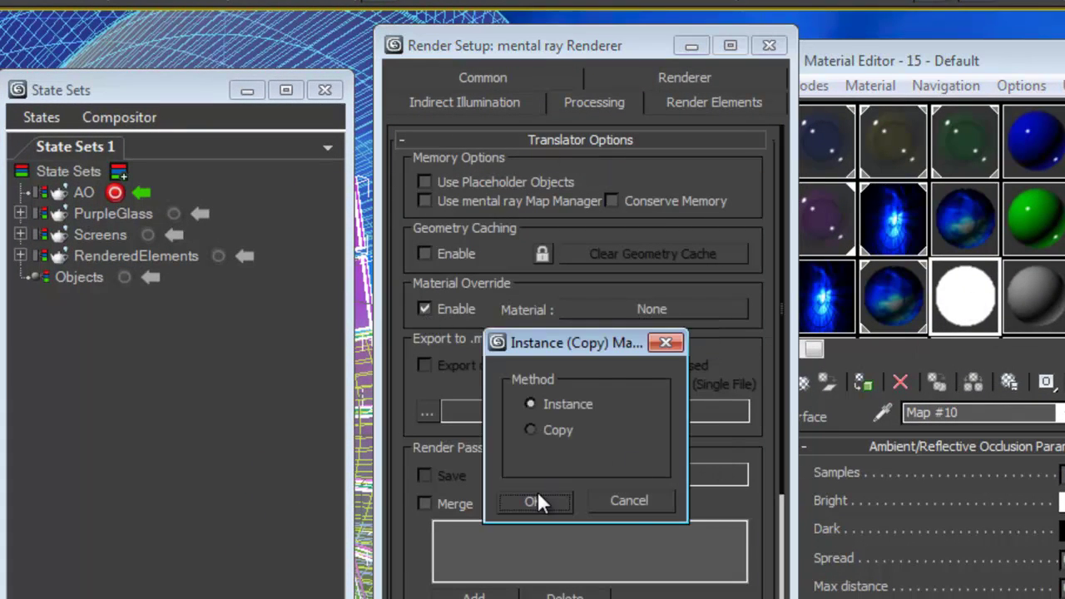
pyautogui.click(538, 500)
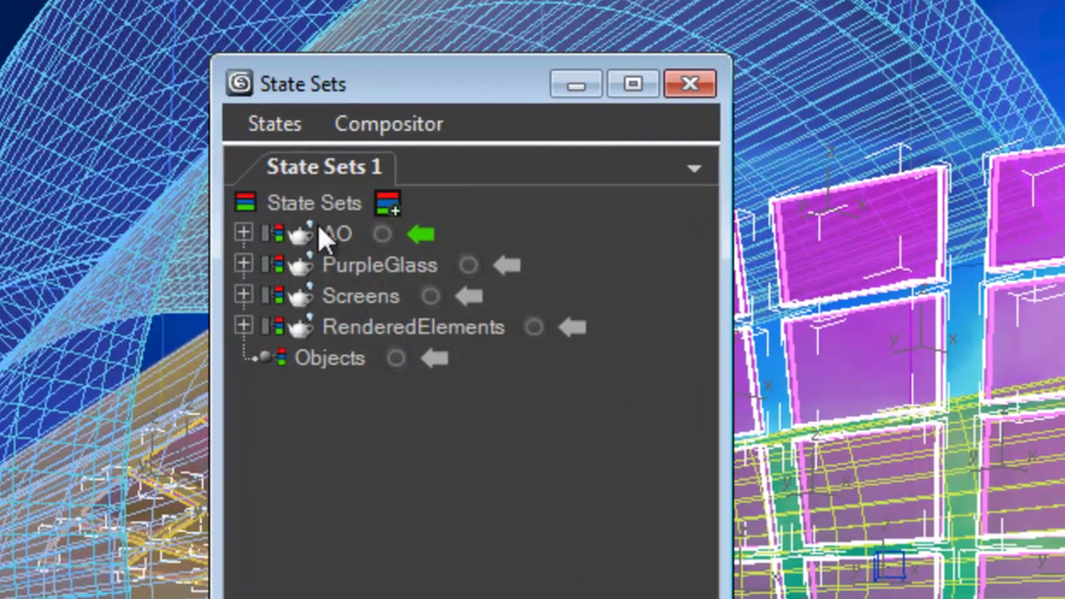
# - Set the states' render output path to the renderoutput folder pattern ending _output.png
pyautogui.click(331, 236)
pyautogui.rightClick(333, 237)
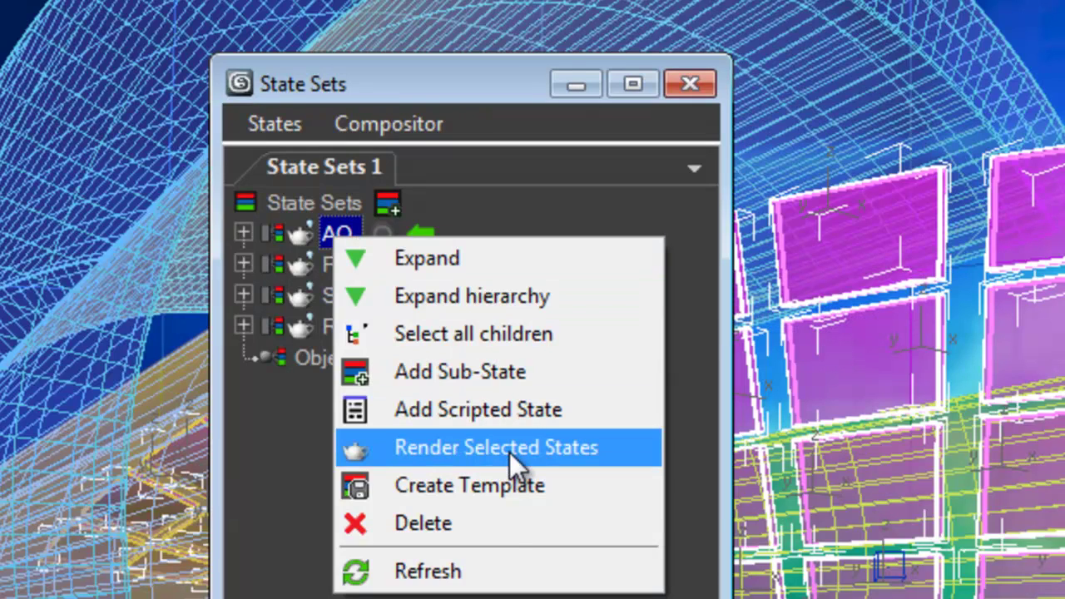
pyautogui.click(425, 364)
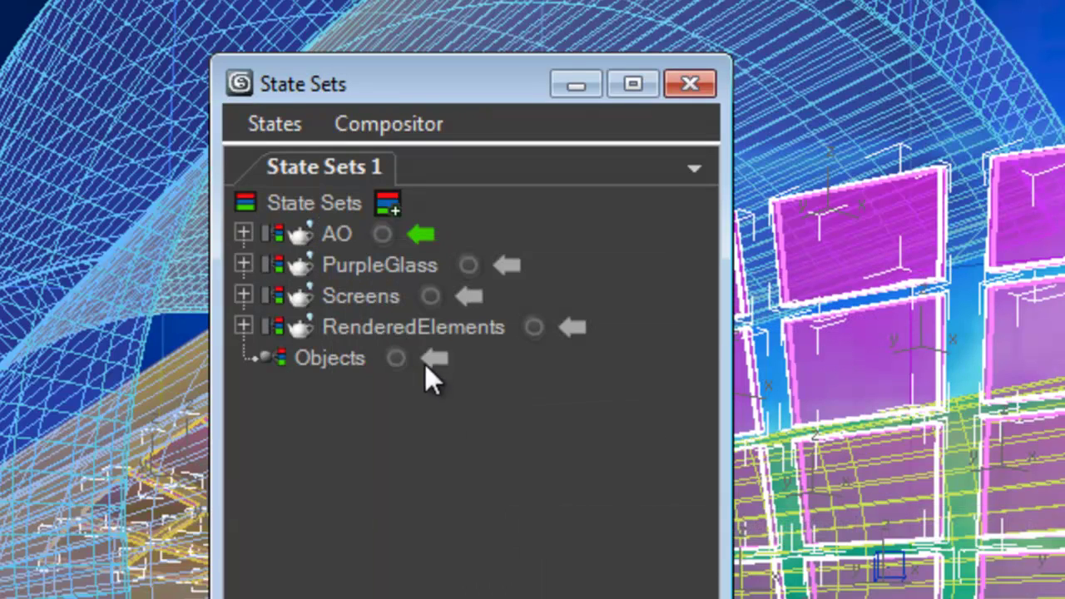
pyautogui.rightClick(336, 210)
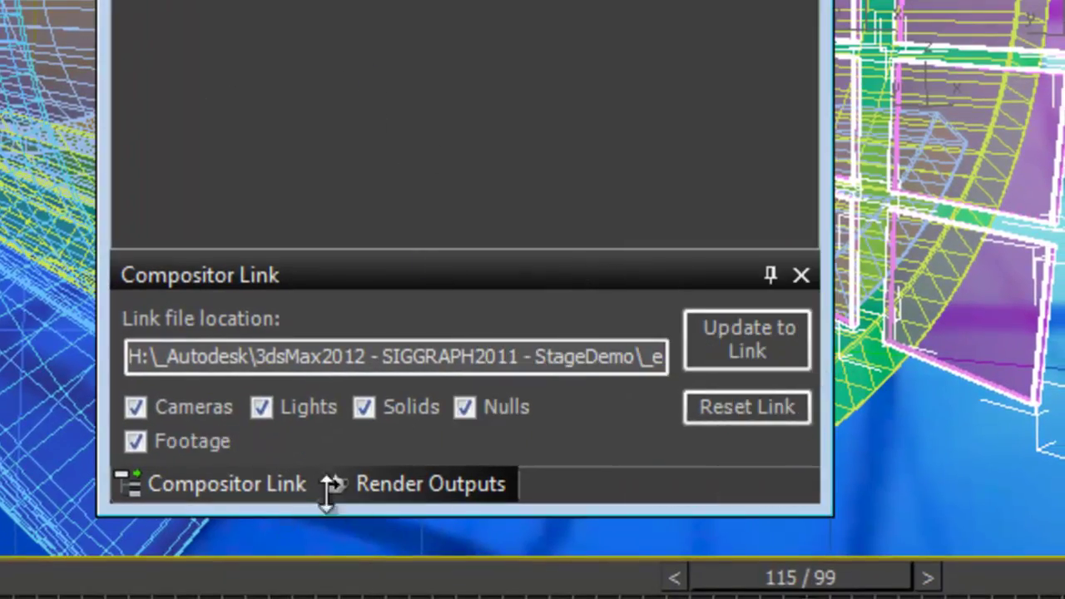
pyautogui.click(401, 486)
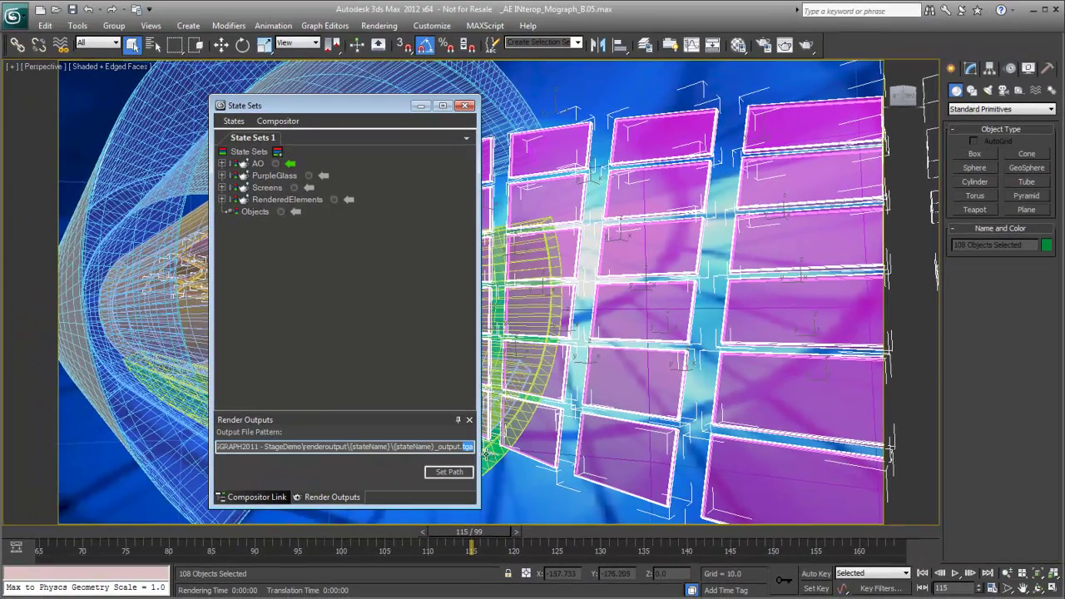
pyautogui.hotkey('ctrl', 'v')
pyautogui.write('g')
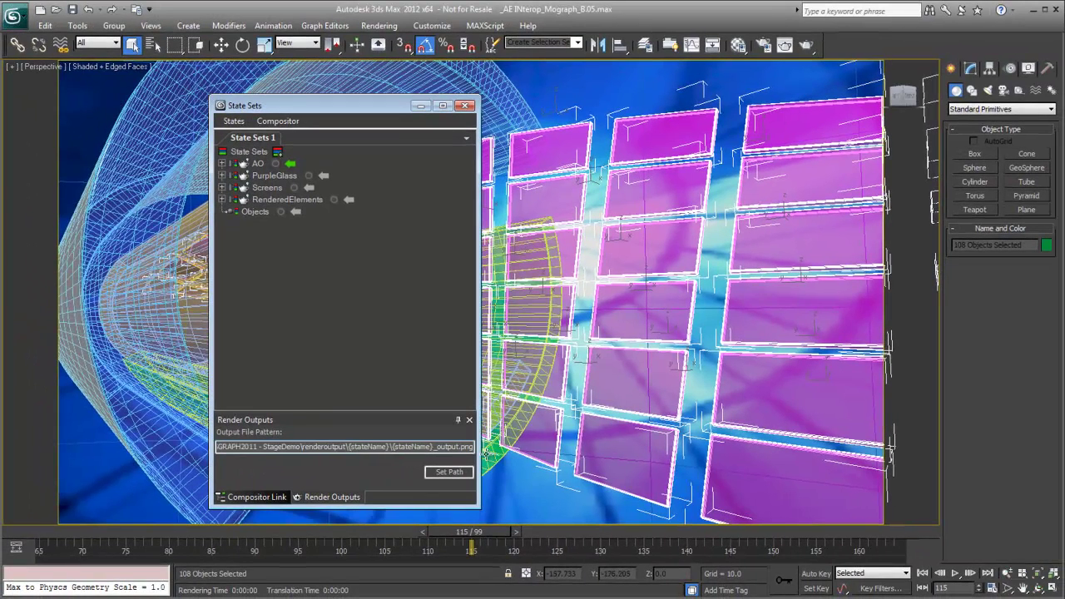
pyautogui.click(463, 477)
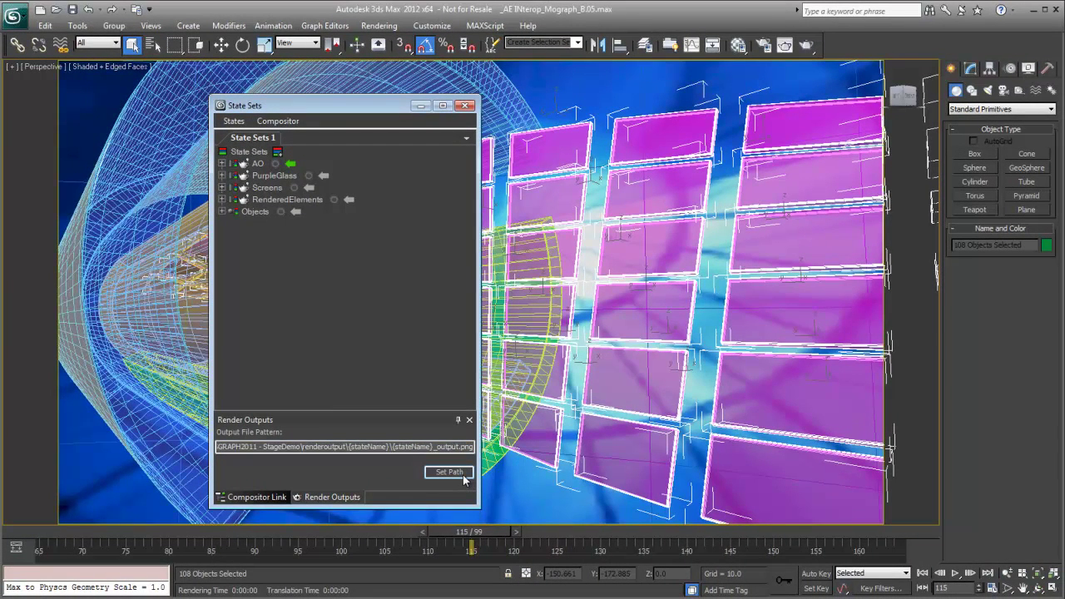
pyautogui.click(450, 471)
# - Select the AO state, open its options, and reposition the State Sets window
pyautogui.click(258, 163)
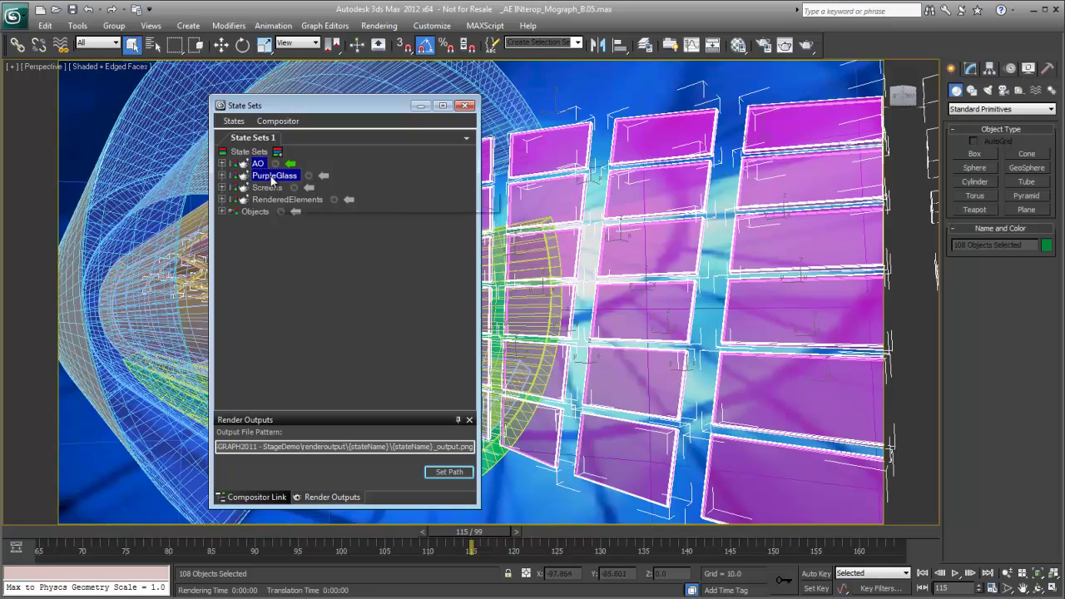
pyautogui.rightClick(272, 179)
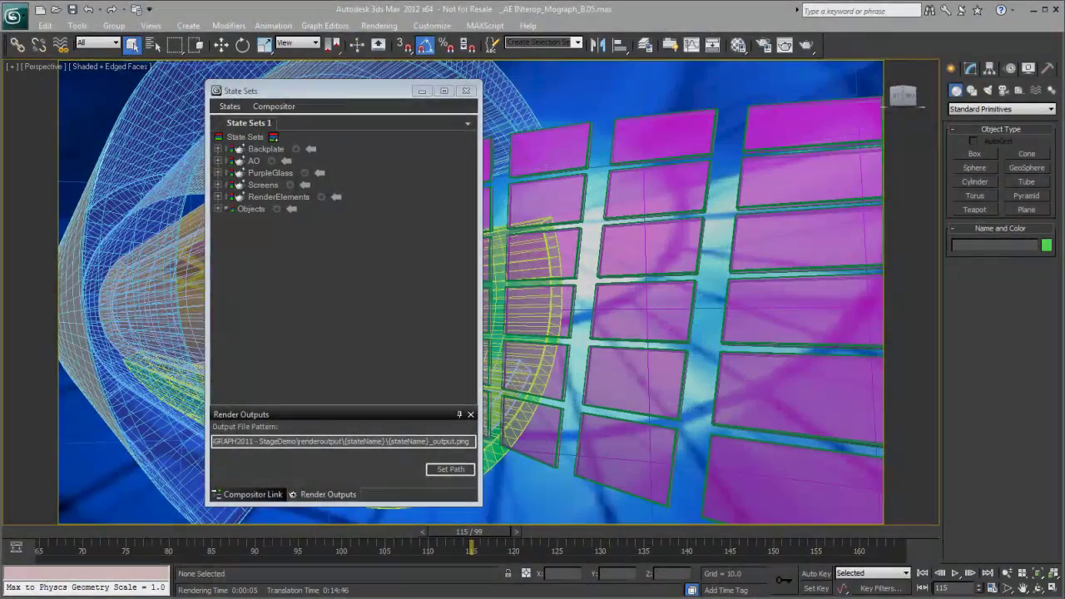
pyautogui.moveTo(339, 90)
pyautogui.mouseDown()
pyautogui.moveTo(361, 97)
pyautogui.moveTo(343, 93)
pyautogui.mouseUp()
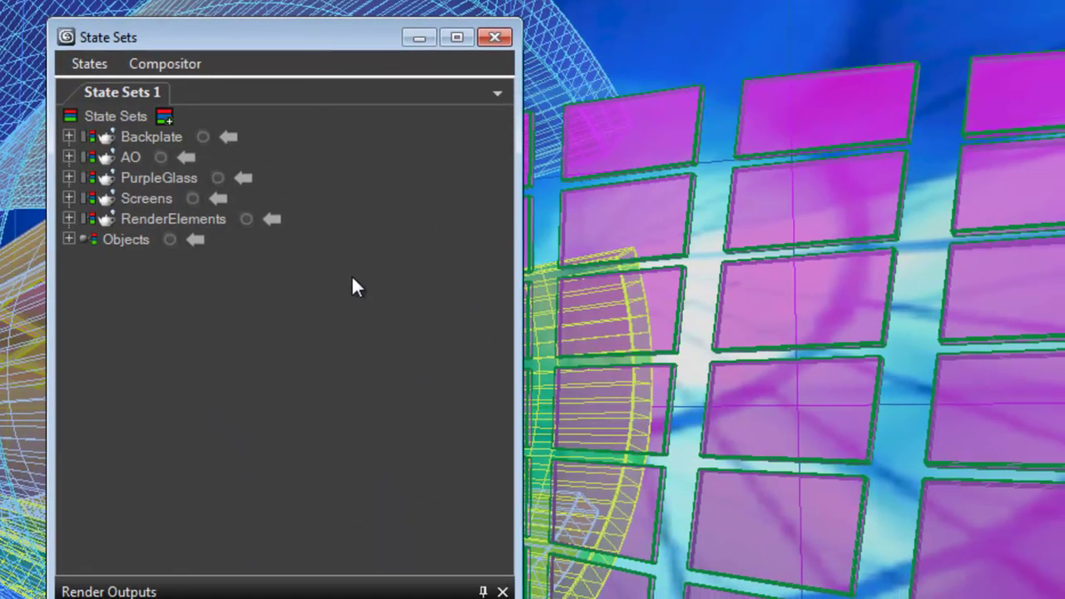
# - Open the Compositor View and pan across the state output nodes
pyautogui.click(186, 65)
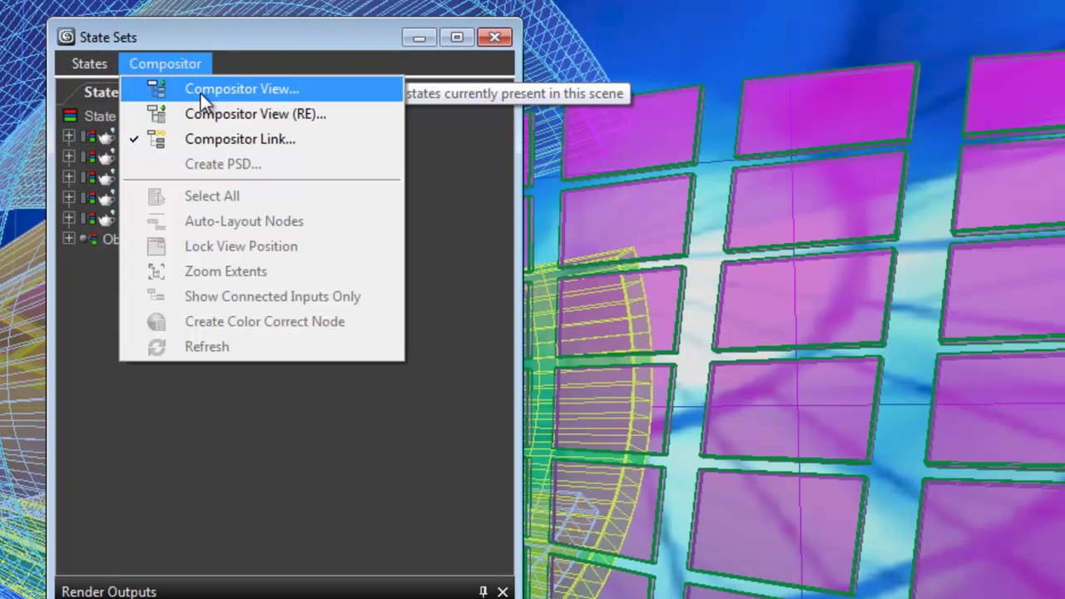
pyautogui.click(223, 92)
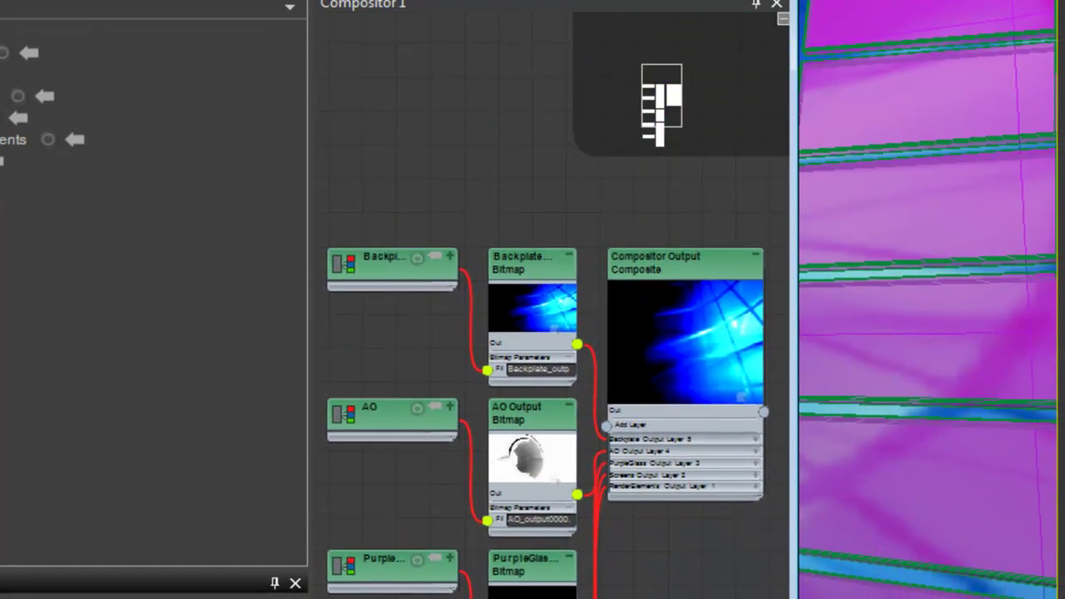
pyautogui.moveTo(707, 513); pyautogui.dragTo(680, 467, button='middle')
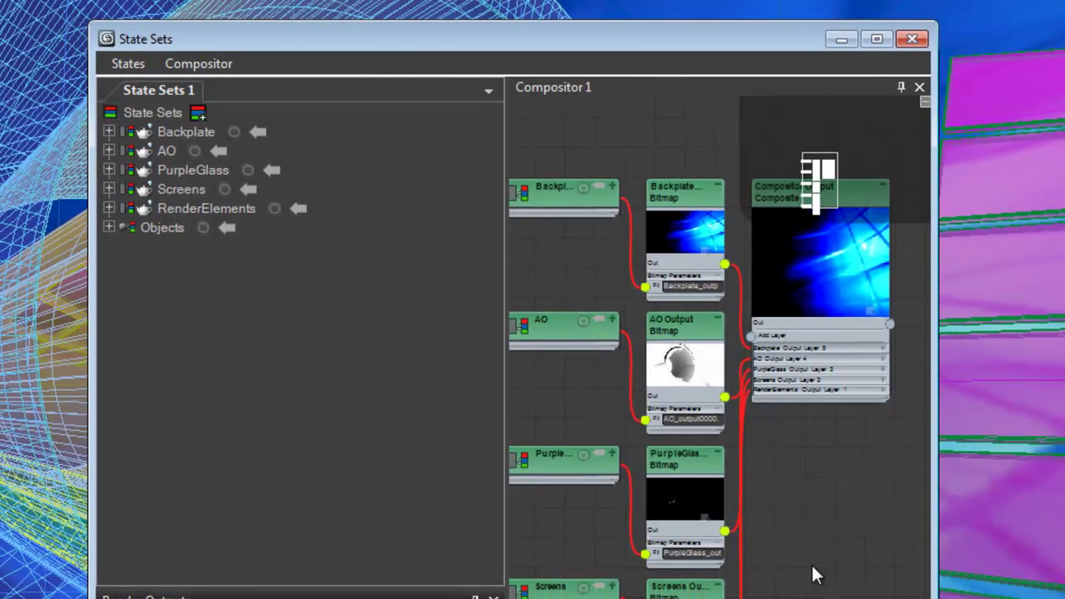
pyautogui.click(216, 64)
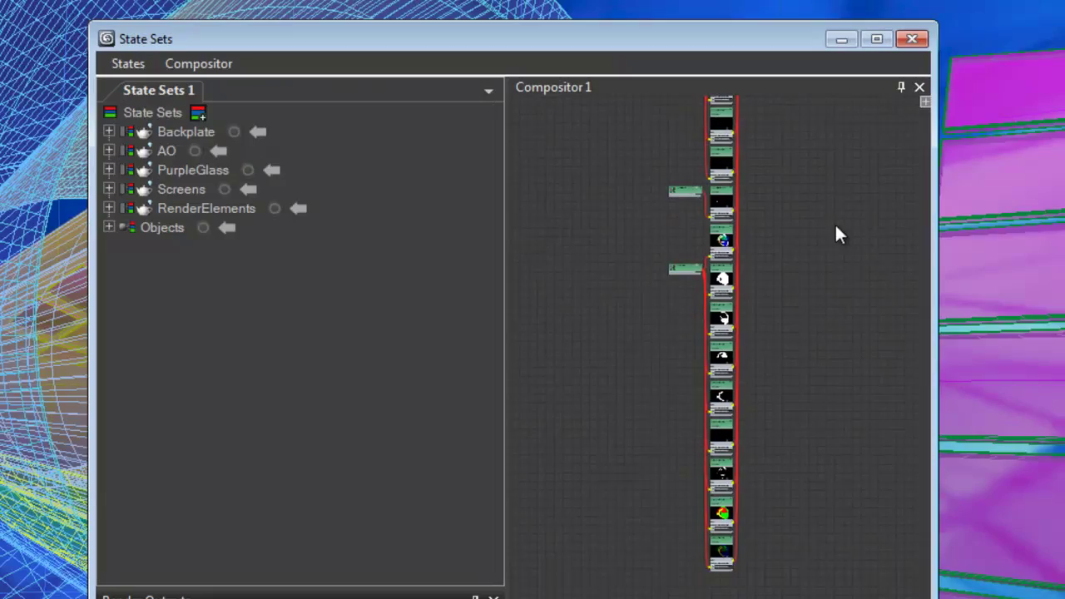
# - Zoom and pan the Compositor view to frame the Composite node's 17-layer list
pyautogui.scroll(2, 821, 263)
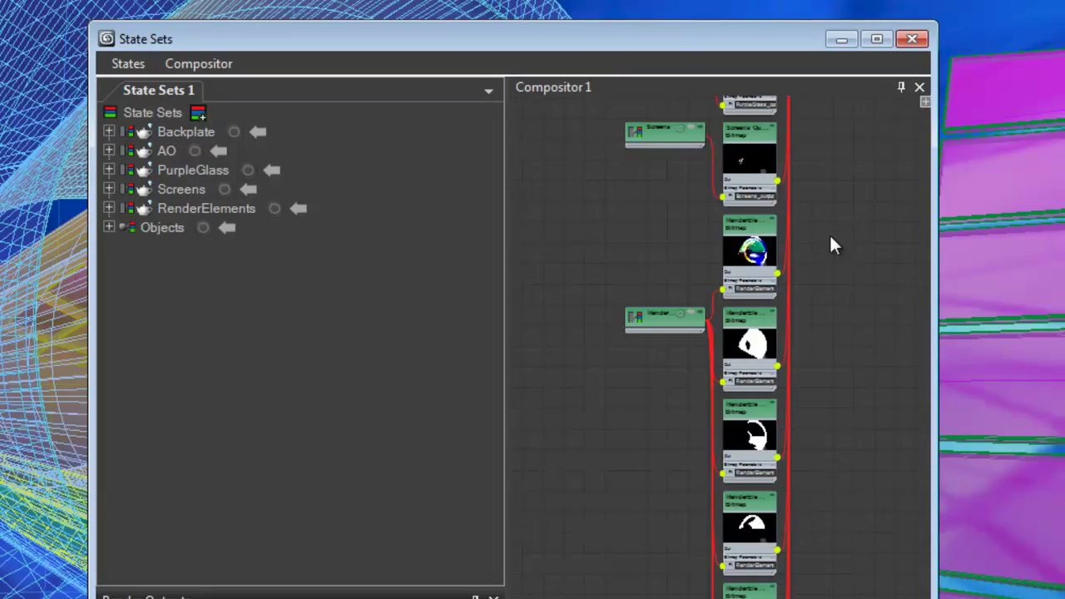
pyautogui.scroll(2, 795, 537)
pyautogui.scroll(-4, 783, 520)
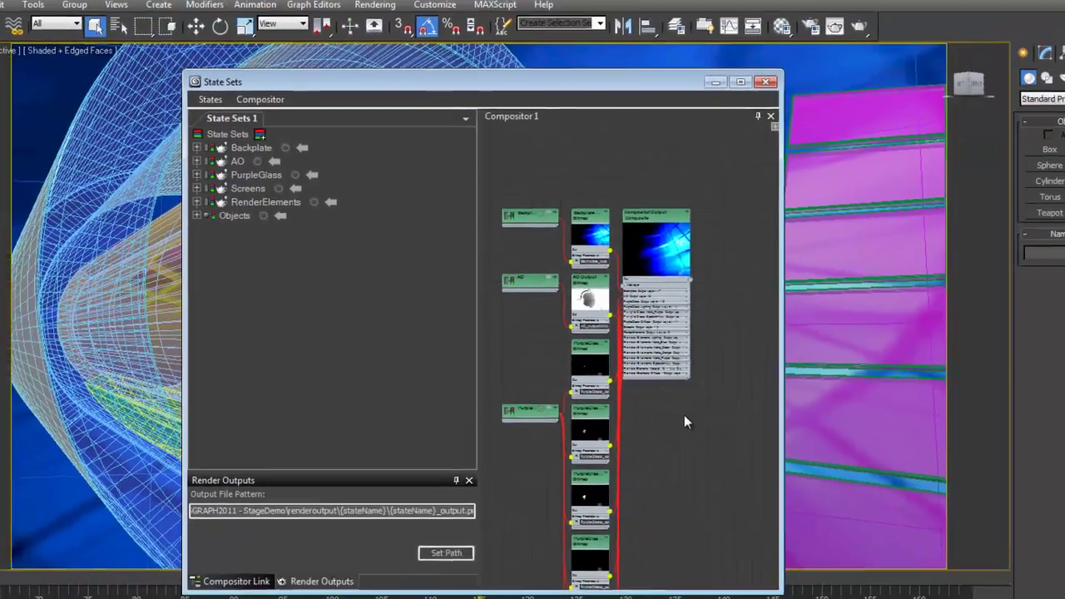
pyautogui.scroll(2, 658, 371)
pyautogui.scroll(3, 668, 389)
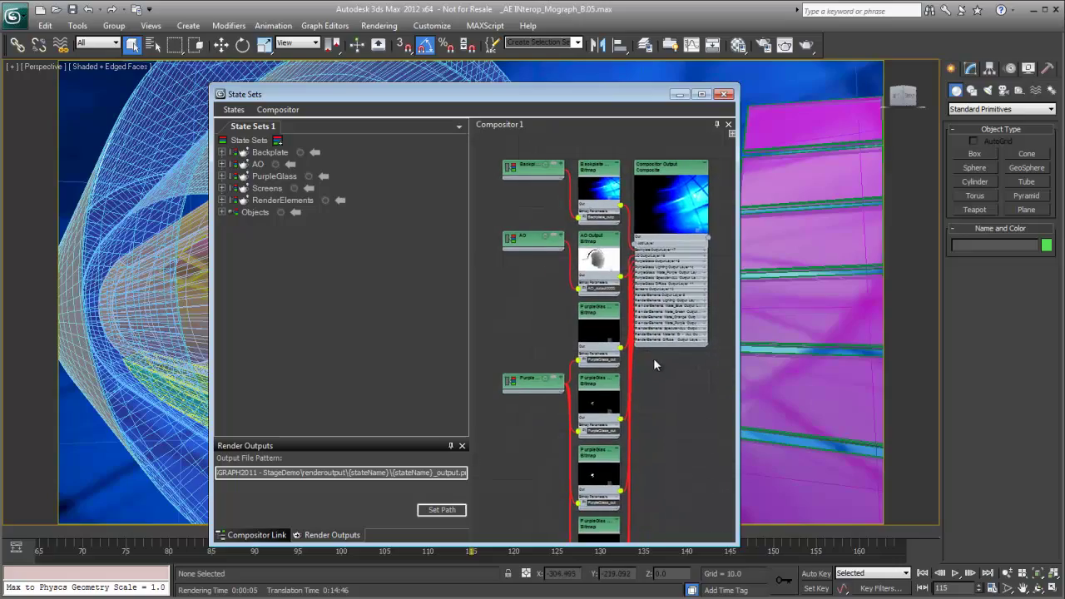
pyautogui.scroll(4, 612, 380)
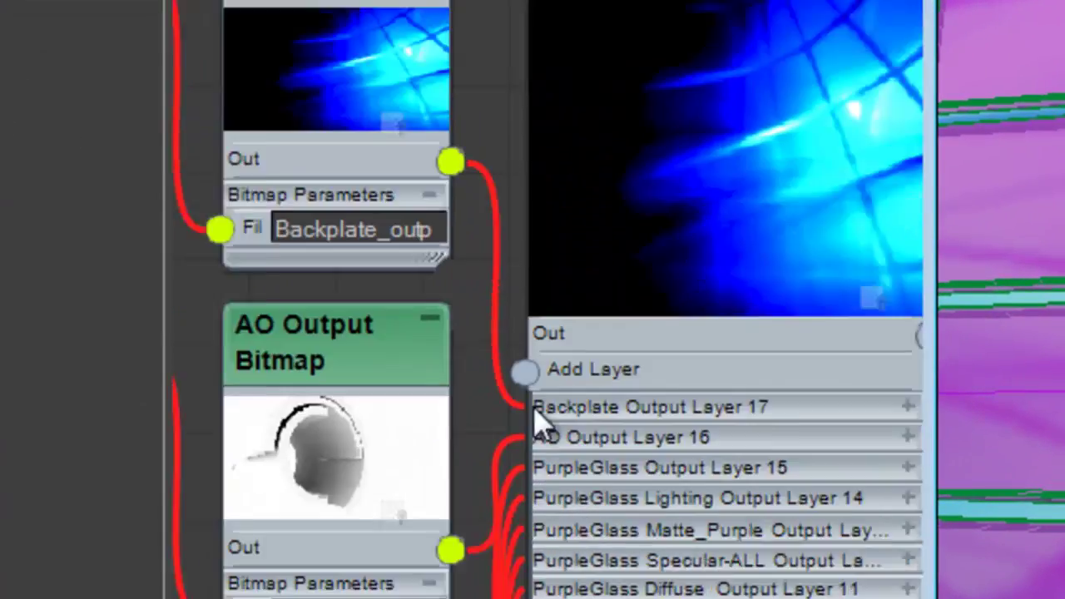
pyautogui.moveTo(563, 378); pyautogui.dragTo(475, 377, button='middle')
pyautogui.scroll(2, 366, 424)
pyautogui.moveTo(302, 388); pyautogui.dragTo(245, 158, button='middle')
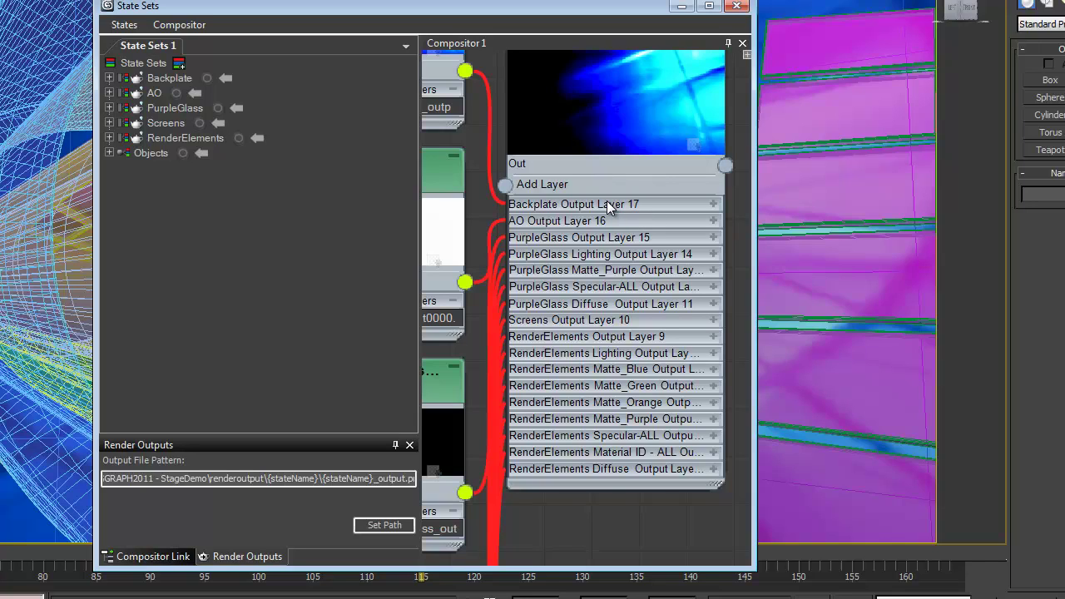
# - Move Backplate Output Layer to the stack bottom and set AO Output Layer 17 to Multiply
pyautogui.moveTo(606, 201); pyautogui.dragTo(605, 482)
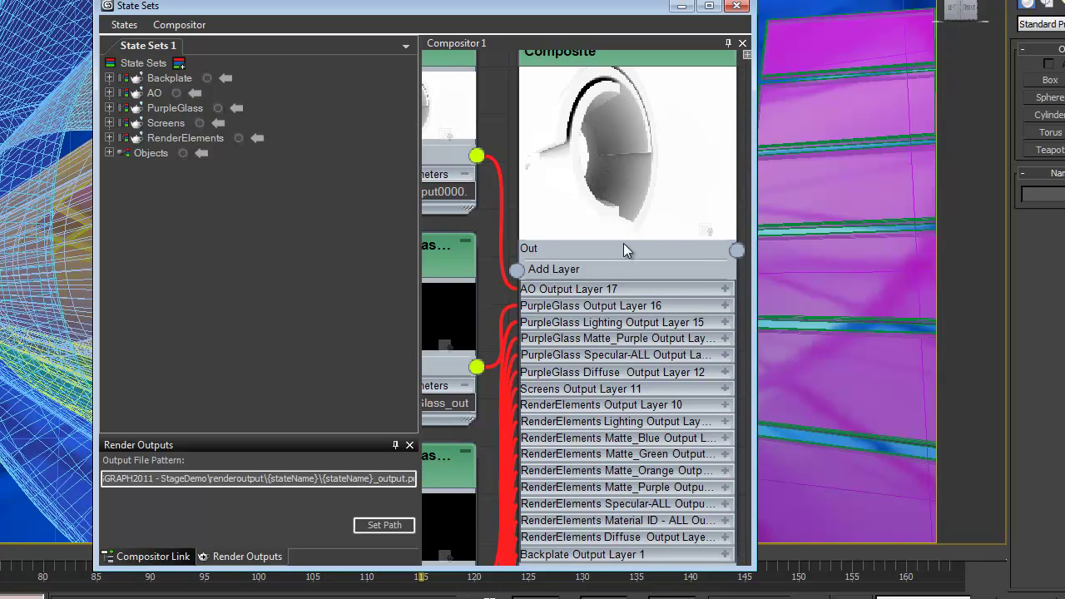
pyautogui.click(727, 291)
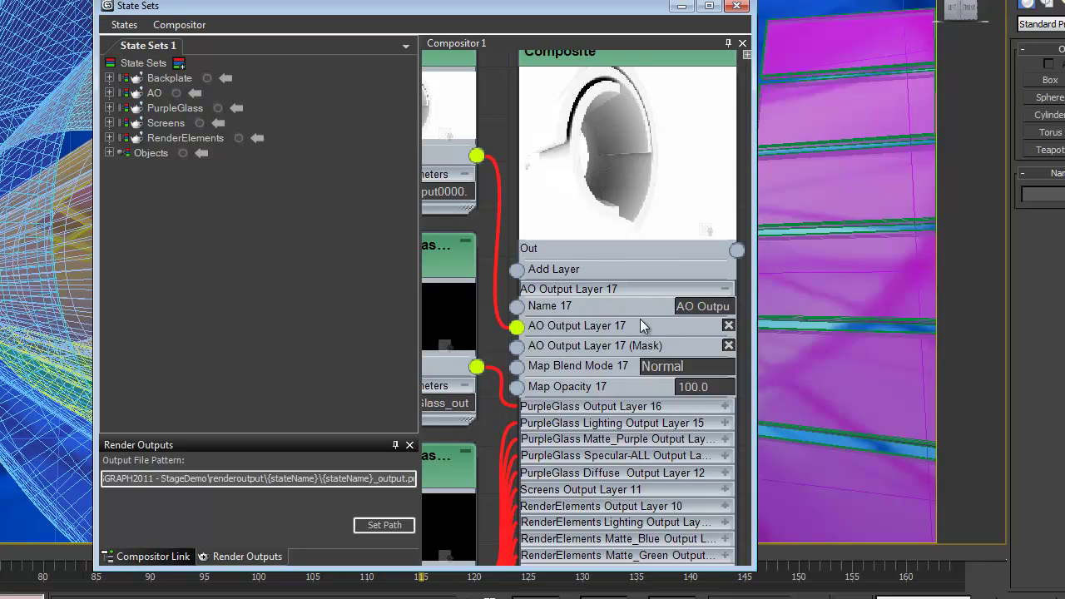
pyautogui.click(654, 368)
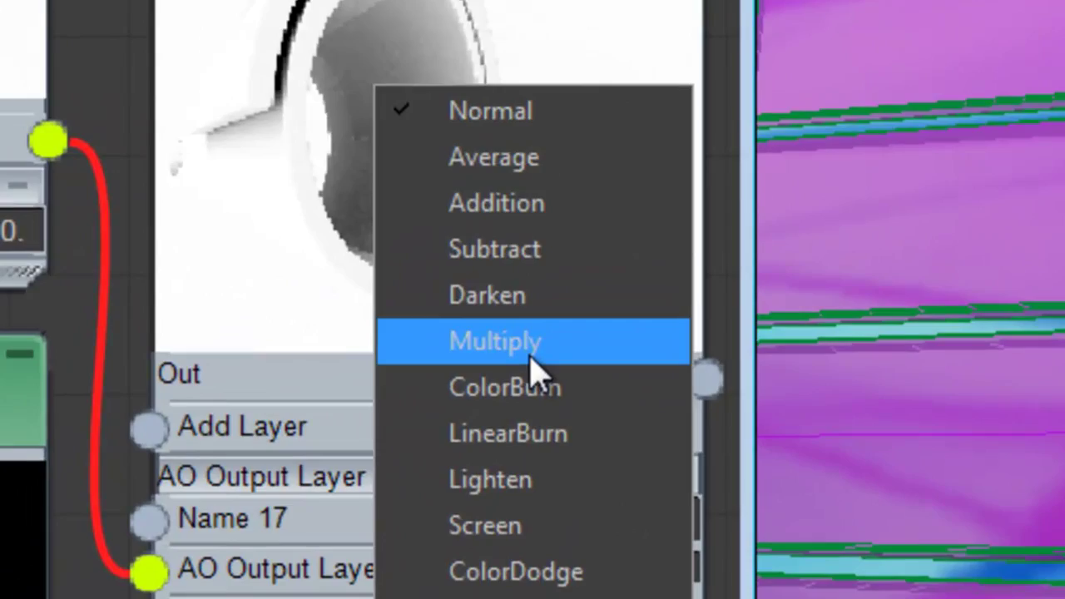
pyautogui.click(530, 354)
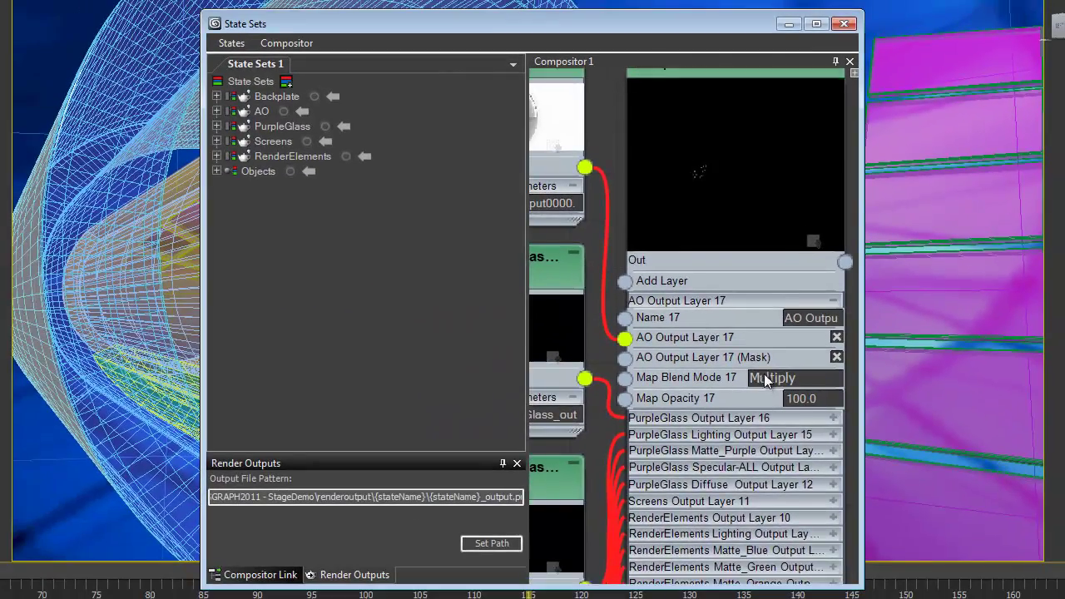
pyautogui.scroll(-3, 728, 317)
pyautogui.scroll(-2, 756, 256)
pyautogui.click(824, 176)
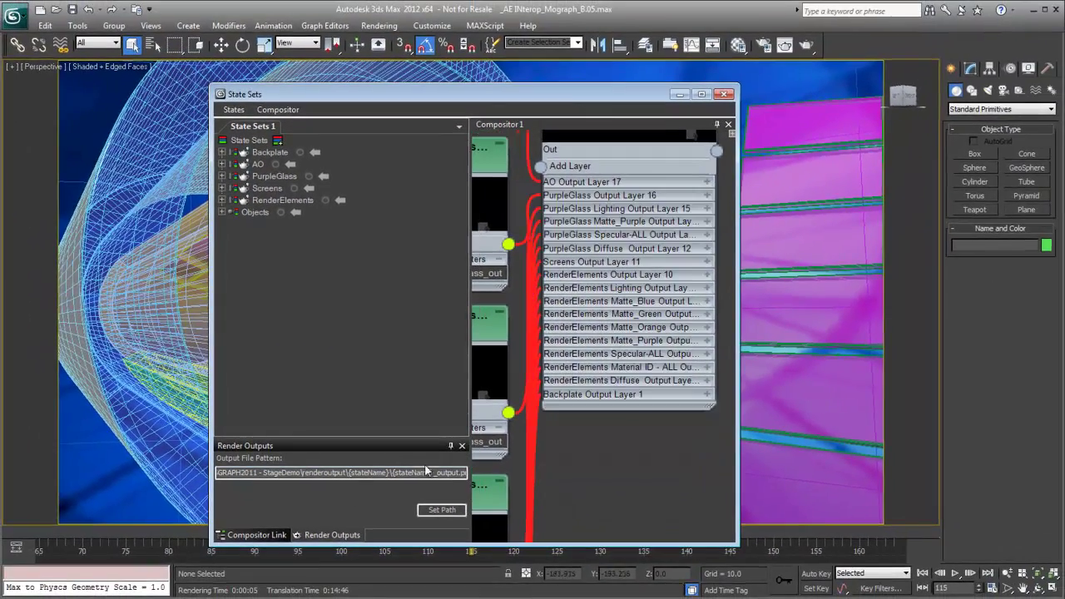
pyautogui.click(264, 535)
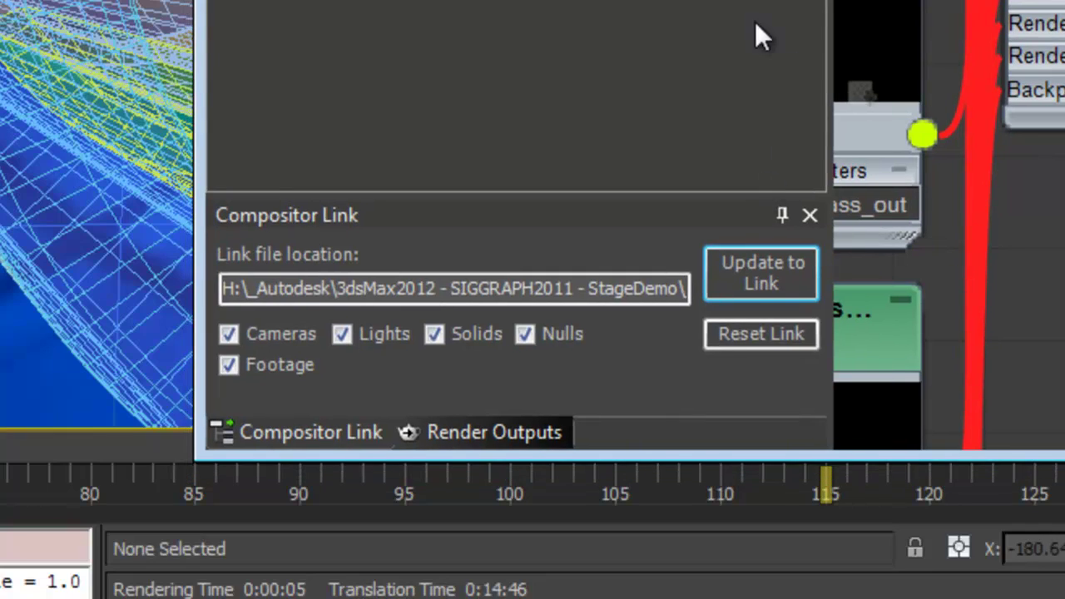
# - Reset the compositor link and save a new link file, Compoutput.sof, in _edits-comps
pyautogui.click(755, 356)
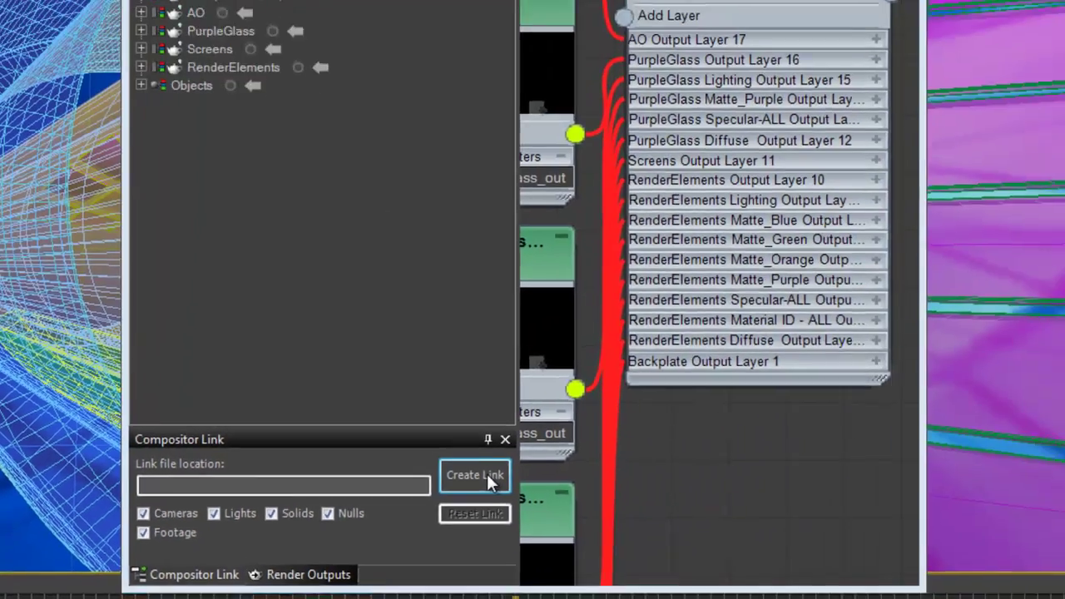
pyautogui.click(762, 282)
pyautogui.click(363, 215)
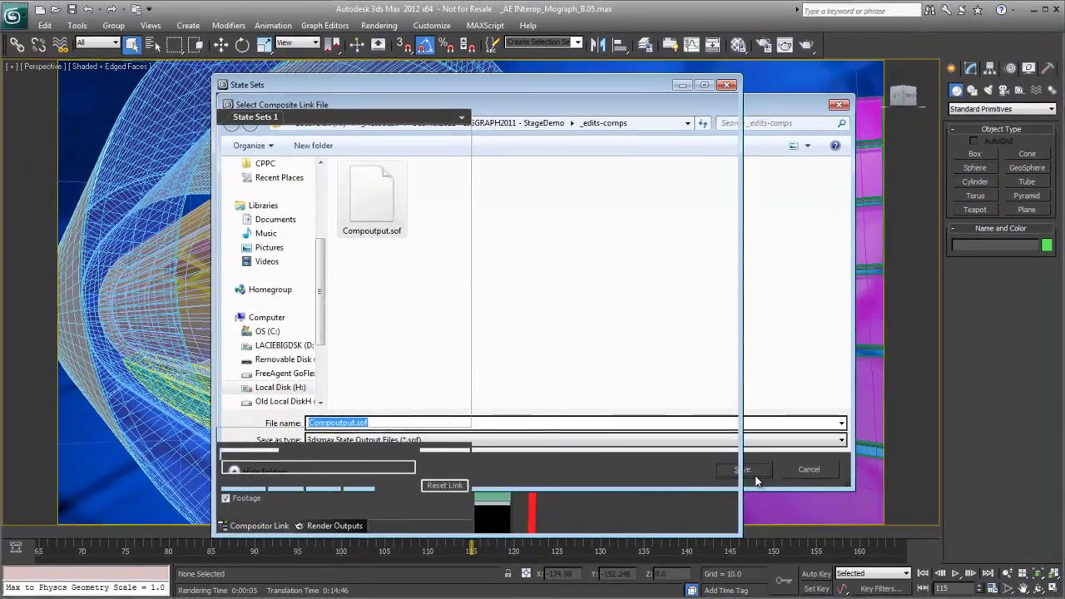
pyautogui.click(802, 531)
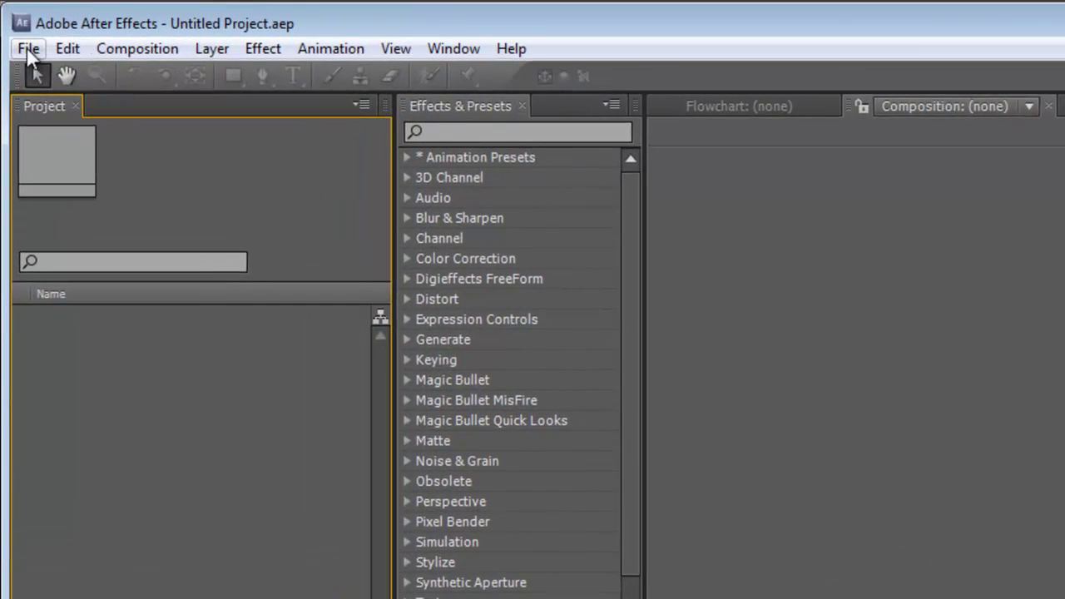
# - Link the After Effects project to Compoutput.sof through Open Compositor Link (Autodesk)
pyautogui.click(16, 26)
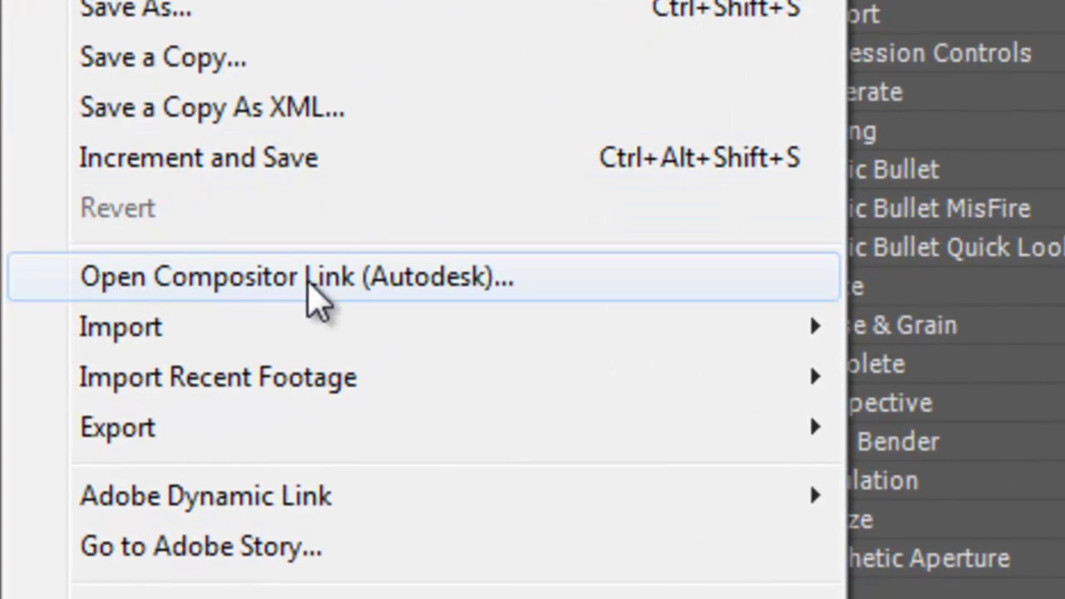
pyautogui.click(312, 282)
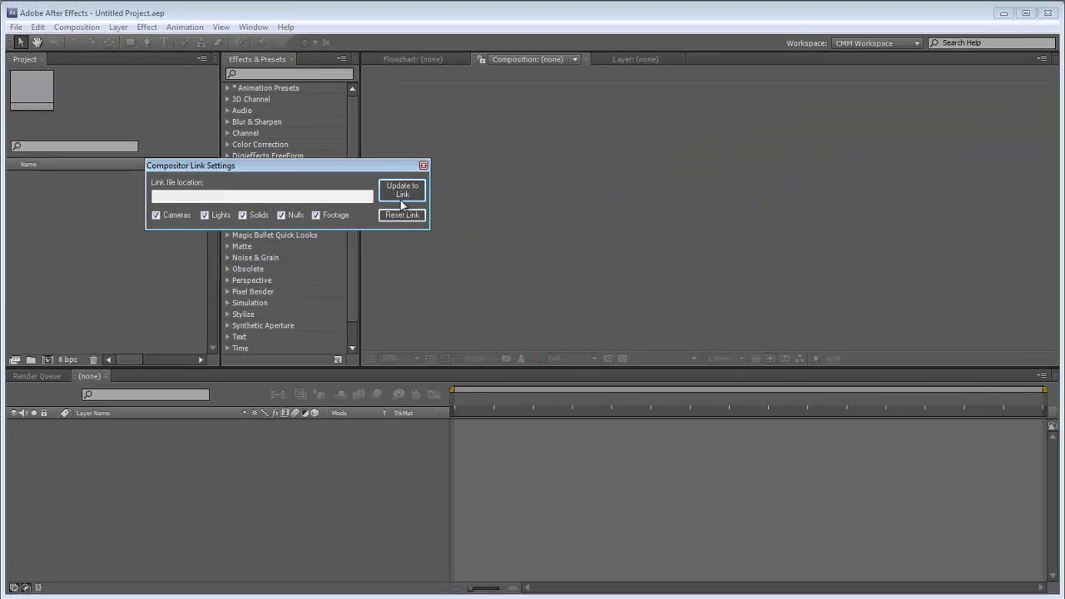
pyautogui.click(401, 215)
pyautogui.click(411, 195)
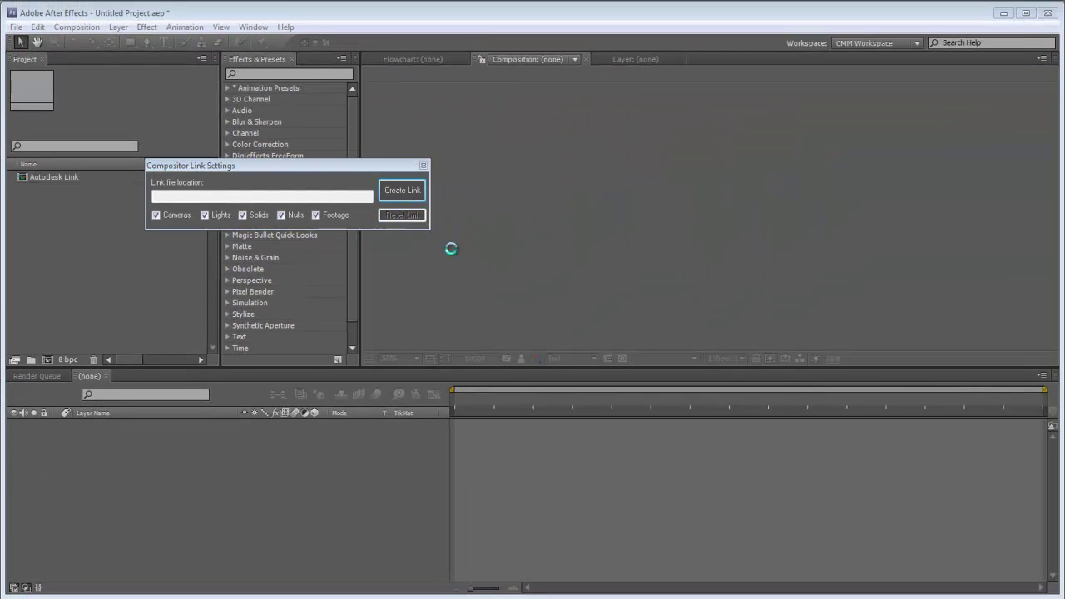
pyautogui.click(320, 283)
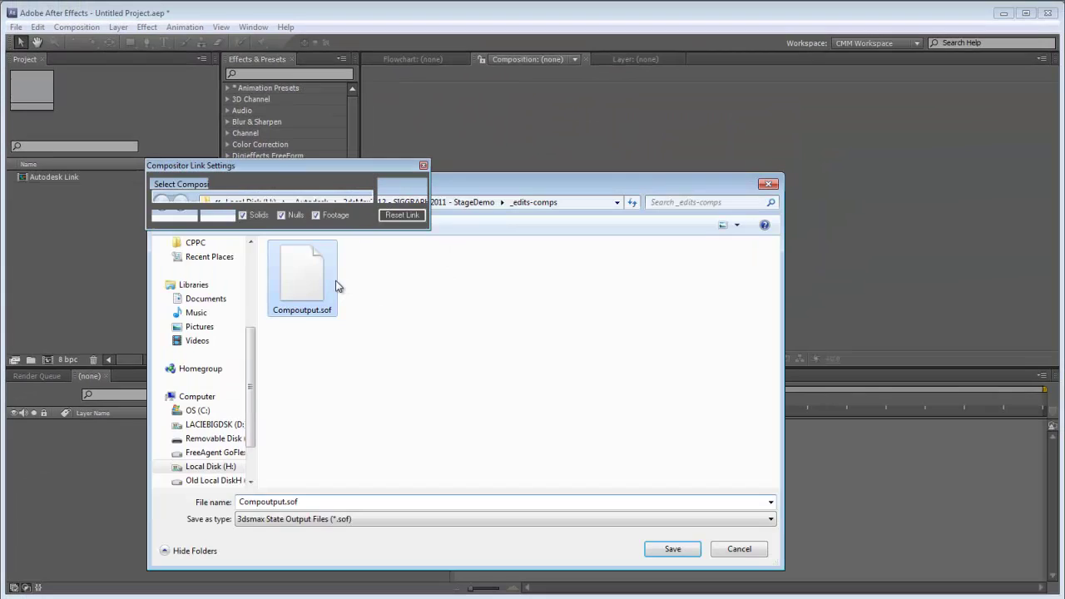
pyautogui.press('Return')
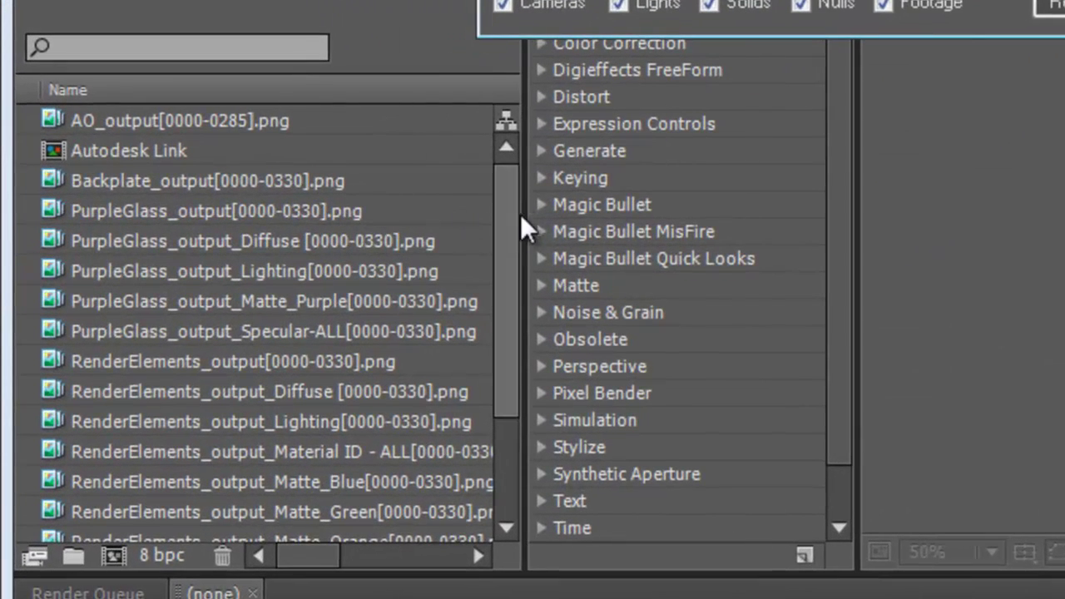
# - Open the Autodesk Link composition
pyautogui.moveTo(511, 208); pyautogui.dragTo(524, 174)
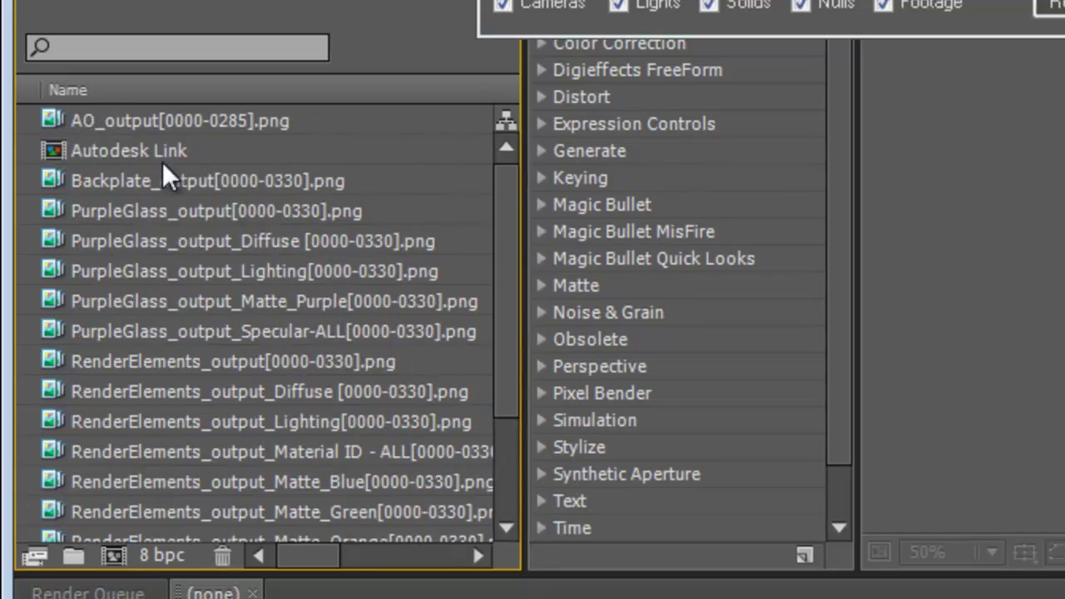
pyautogui.click(151, 155)
pyautogui.doubleClick(151, 32)
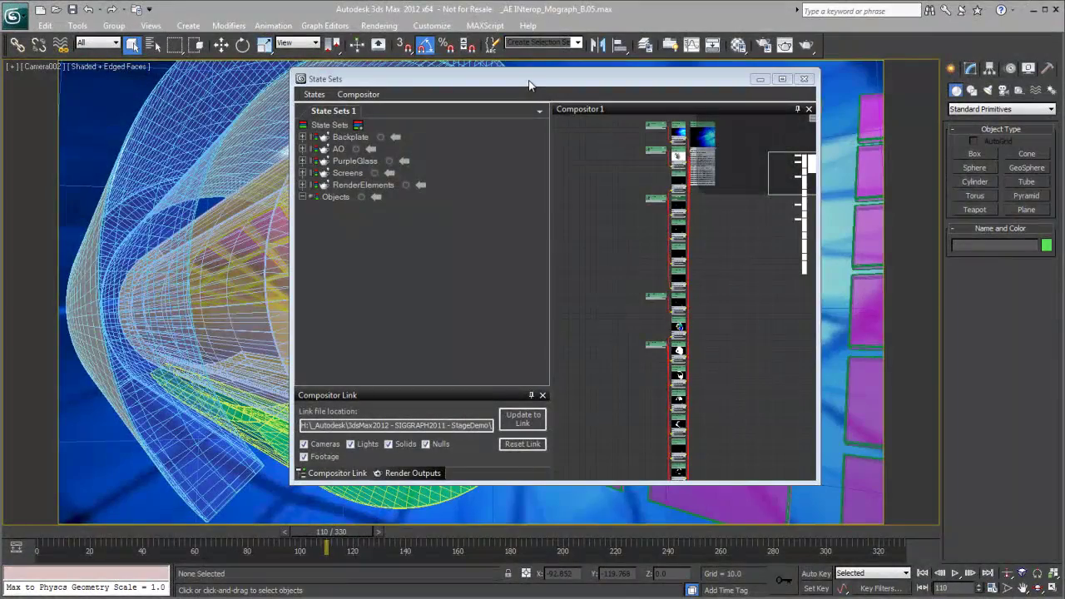
# - Move the State Sets window aside, advance the timeline to frame 308, and select the Solid plane
pyautogui.moveTo(528, 85); pyautogui.dragTo(274, 595)
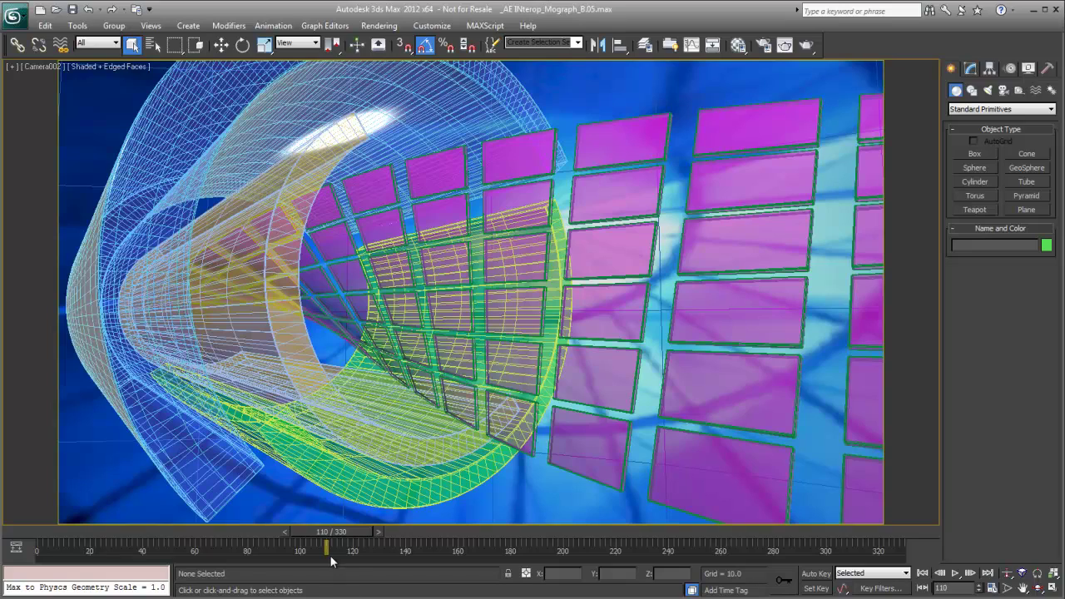
pyautogui.moveTo(341, 537); pyautogui.dragTo(841, 543)
pyautogui.click(580, 261)
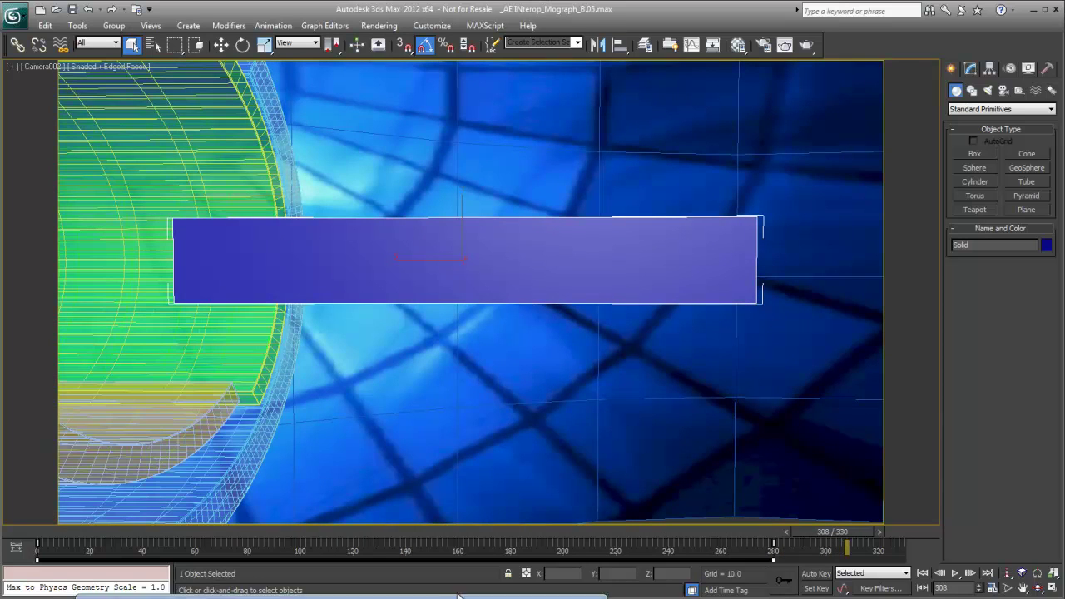
# - Record Solid, Camera002 and Camera002.Target into the Objects state, then expand the recorded changes
pyautogui.moveTo(388, 136); pyautogui.dragTo(413, 105)
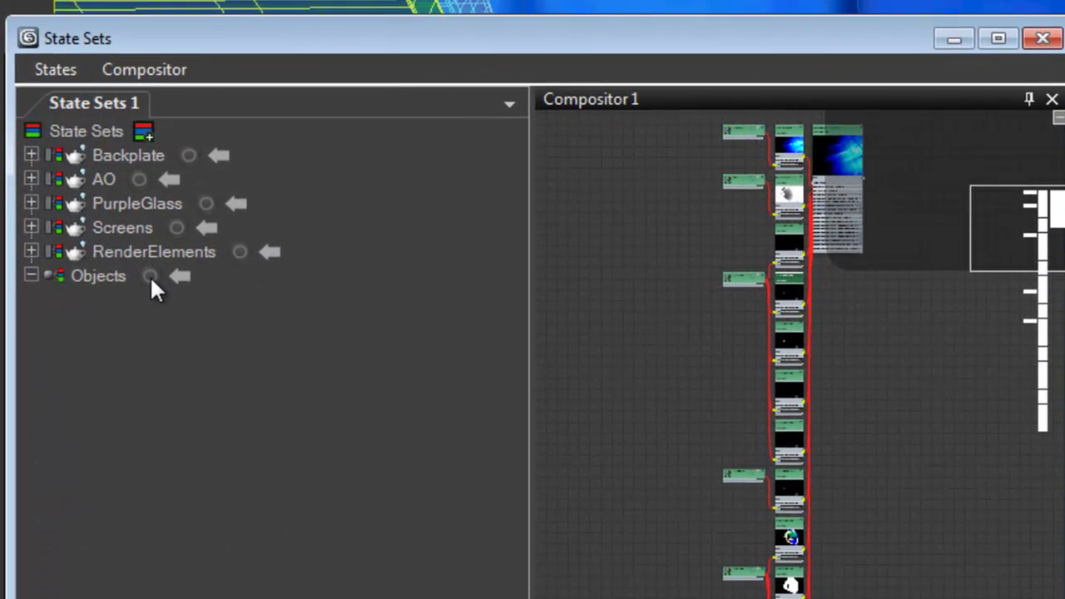
pyautogui.click(150, 275)
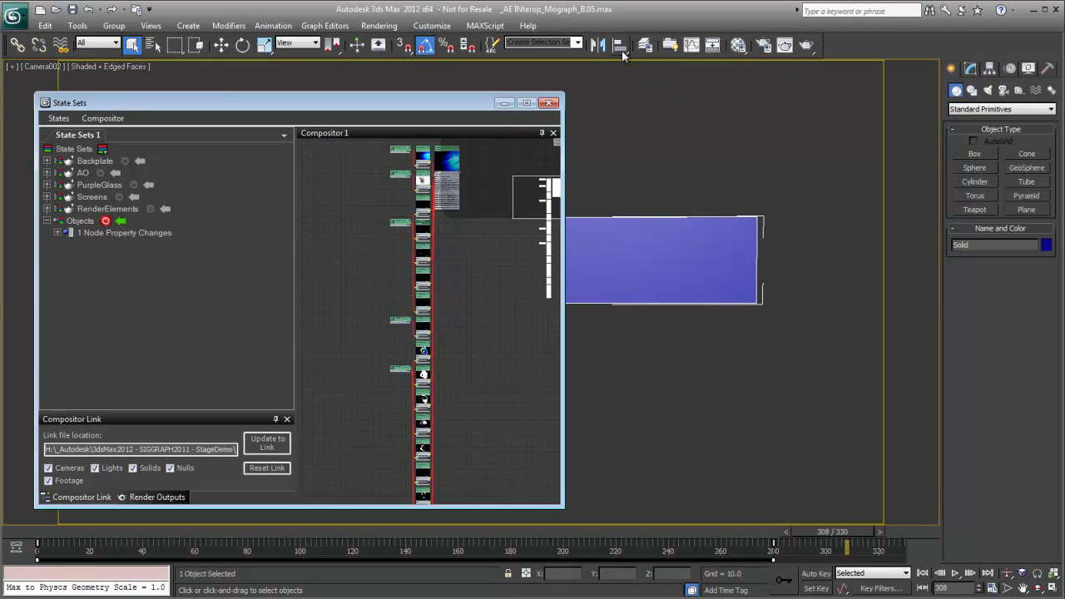
pyautogui.click(645, 45)
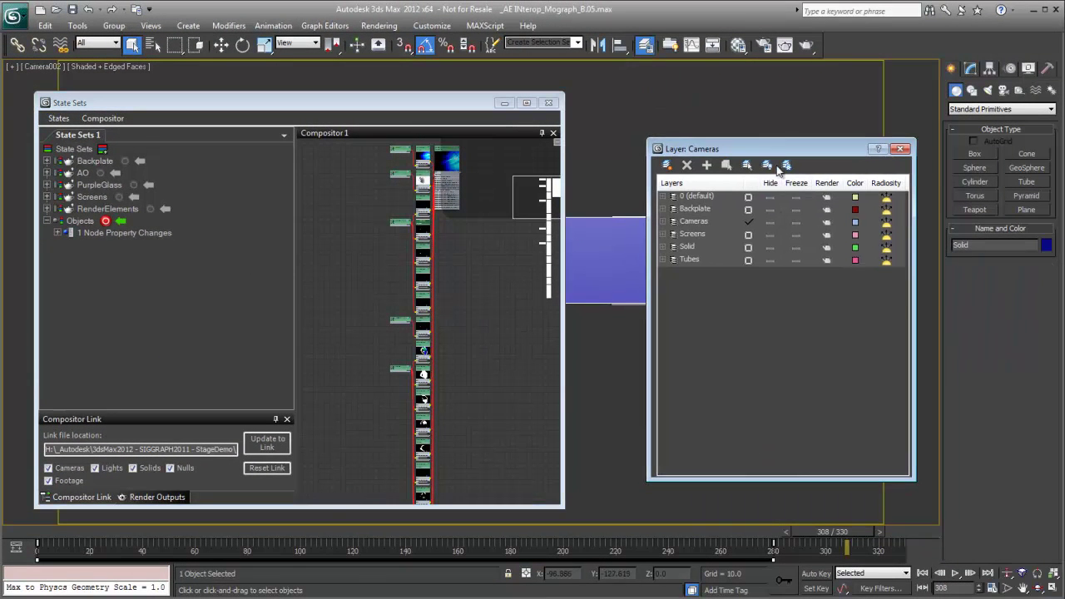
pyautogui.click(666, 221)
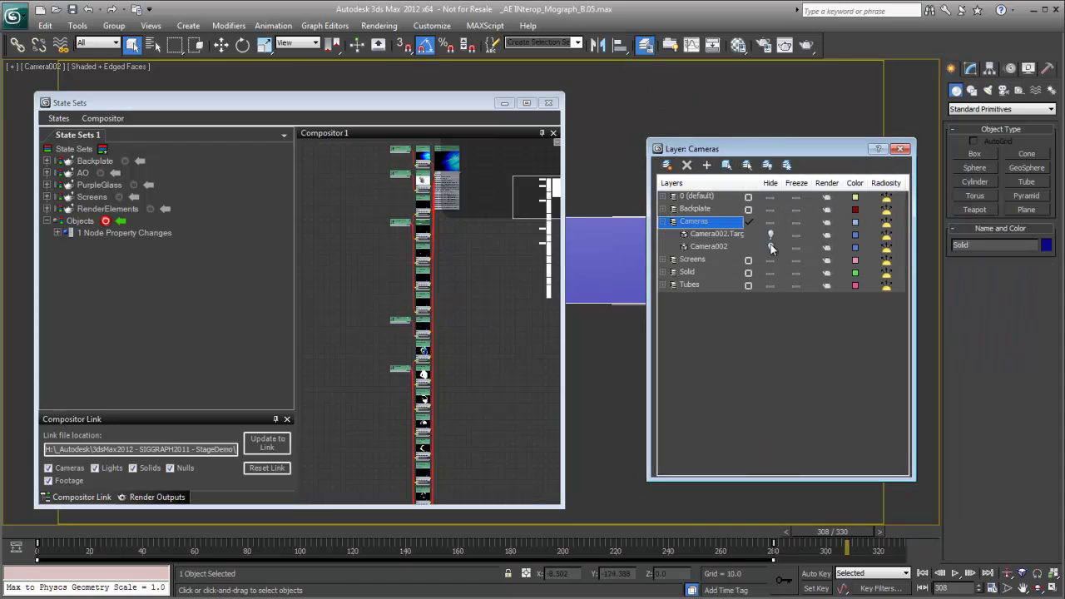
pyautogui.click(769, 247)
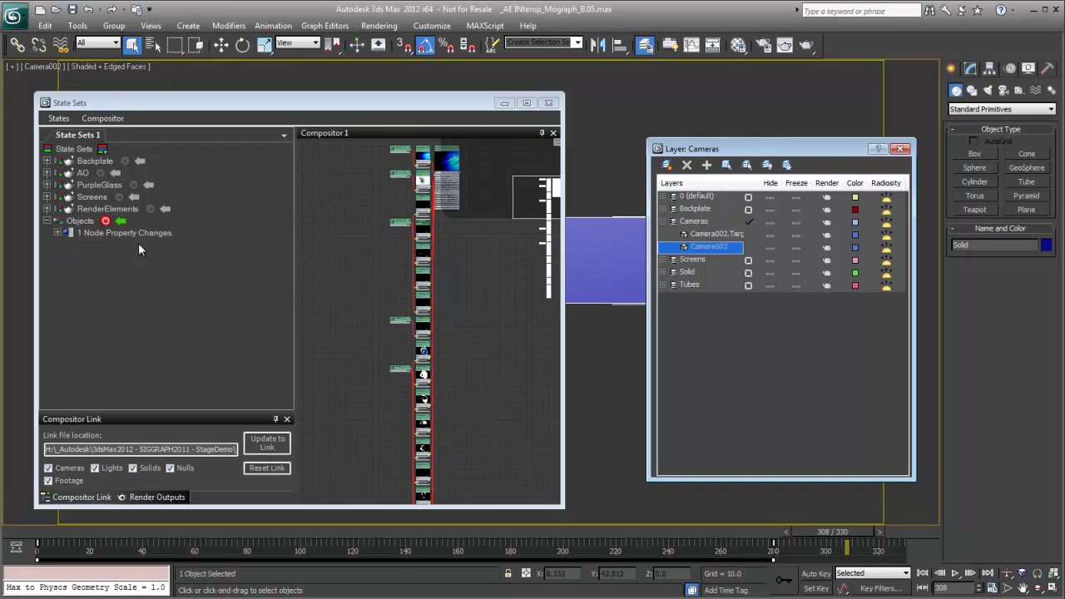
pyautogui.click(105, 222)
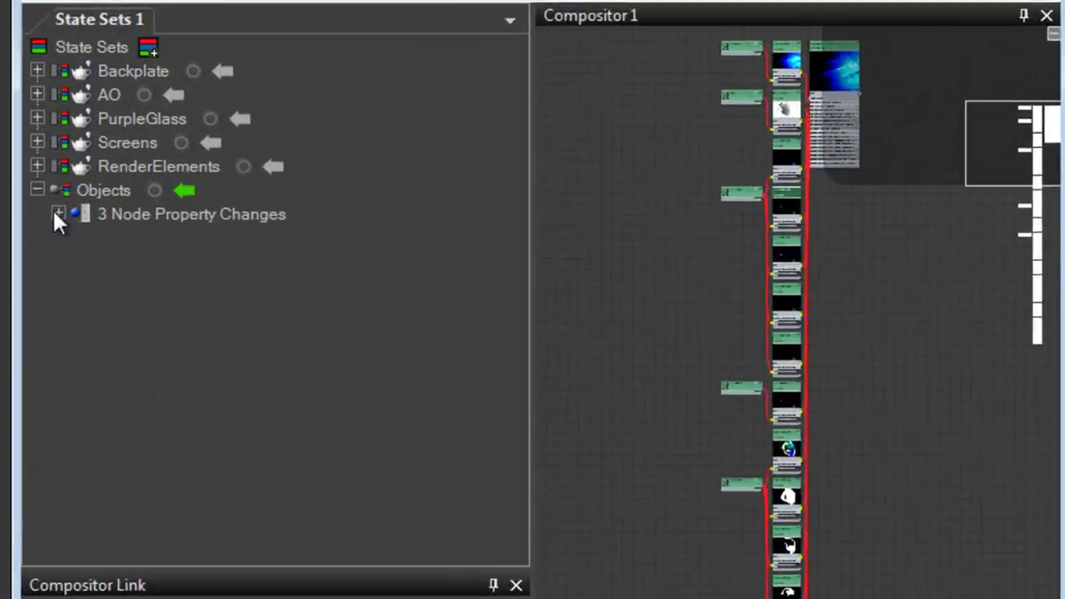
pyautogui.click(57, 233)
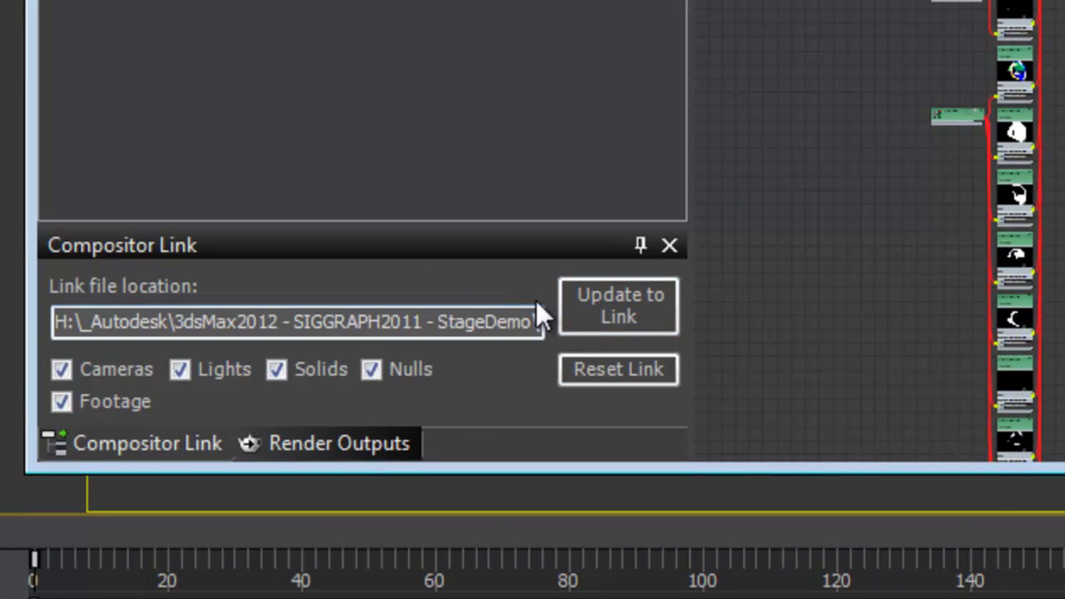
# - Exclude Nulls and Lights from the Compositor Link and update the link file
pyautogui.click(386, 370)
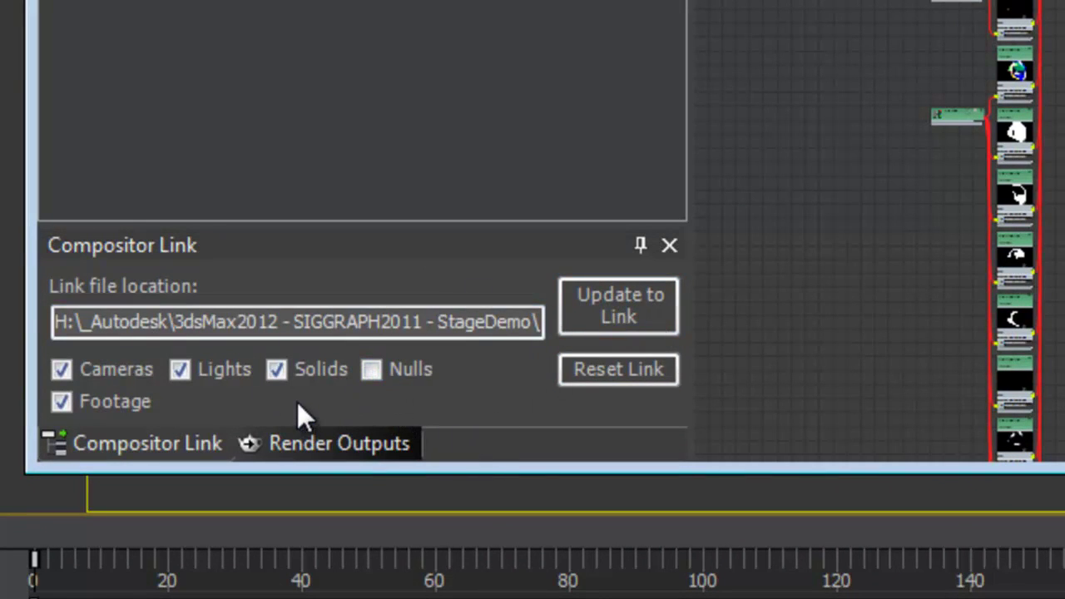
pyautogui.click(179, 370)
pyautogui.click(602, 305)
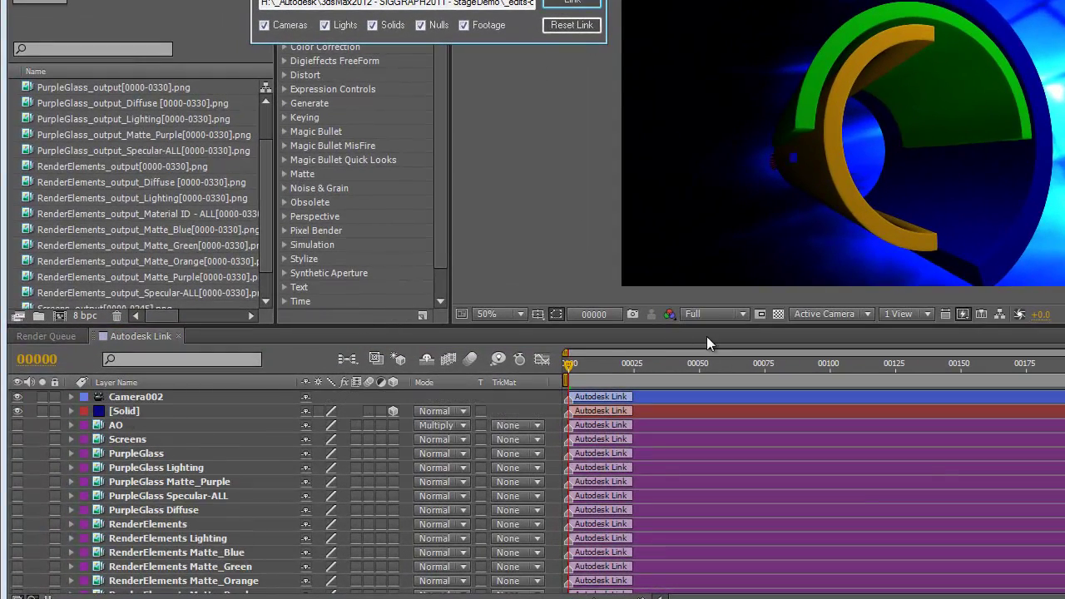
# - Go to frame 00266 and raise the blue solid along its Y axis
pyautogui.moveTo(579, 366); pyautogui.dragTo(1064, 366)
pyautogui.moveTo(935, 402); pyautogui.dragTo(1056, 399)
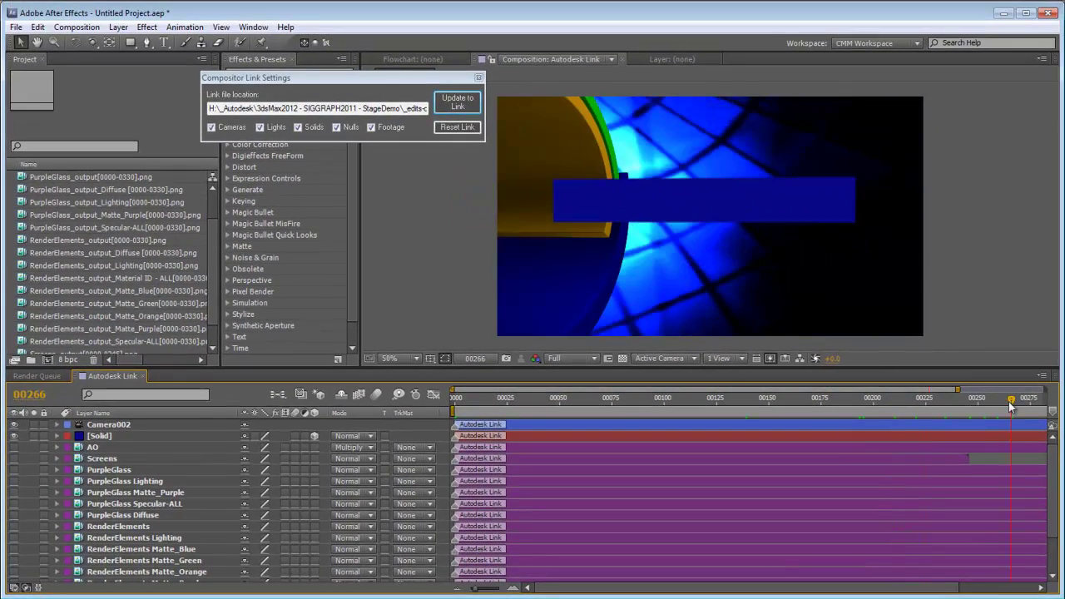
pyautogui.click(729, 197)
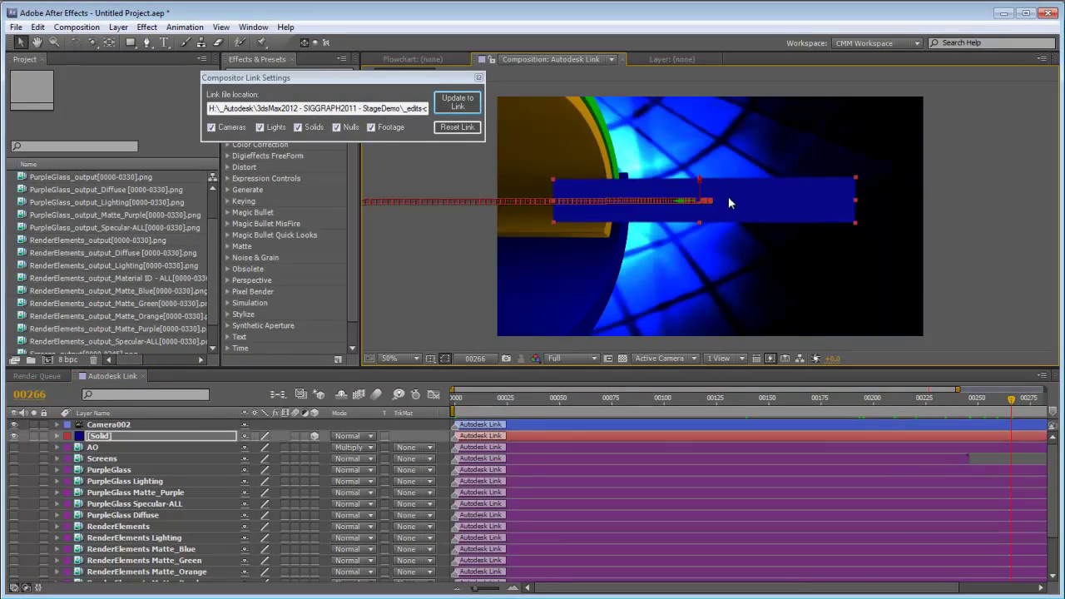
pyautogui.moveTo(701, 195); pyautogui.dragTo(701, 175)
# - Select all of the Solid's Position keyframes and move the solid higher across them
pyautogui.click(56, 435)
pyautogui.click(68, 448)
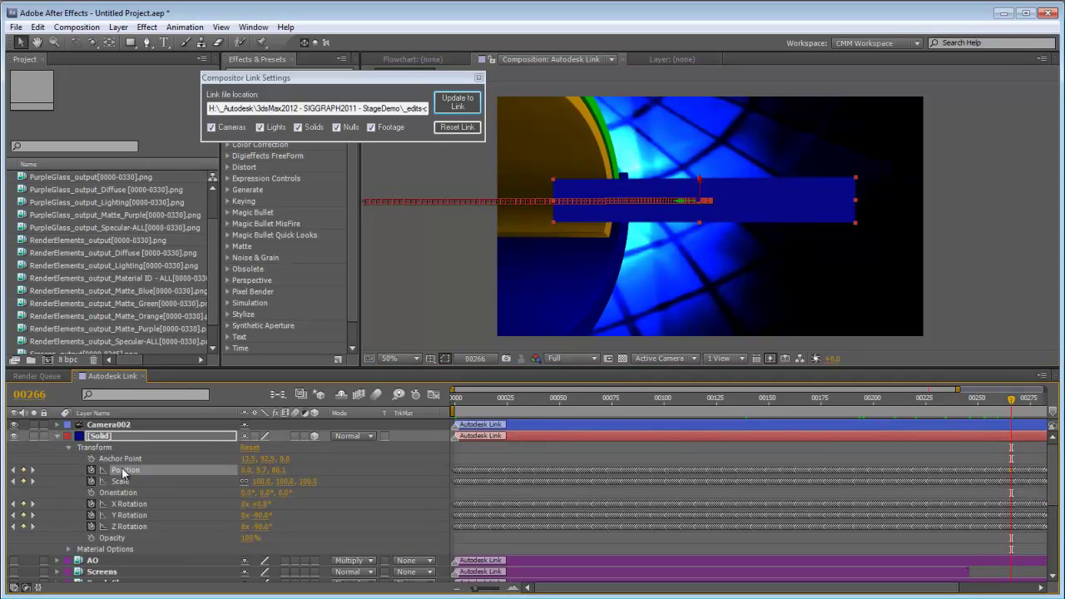
pyautogui.click(125, 471)
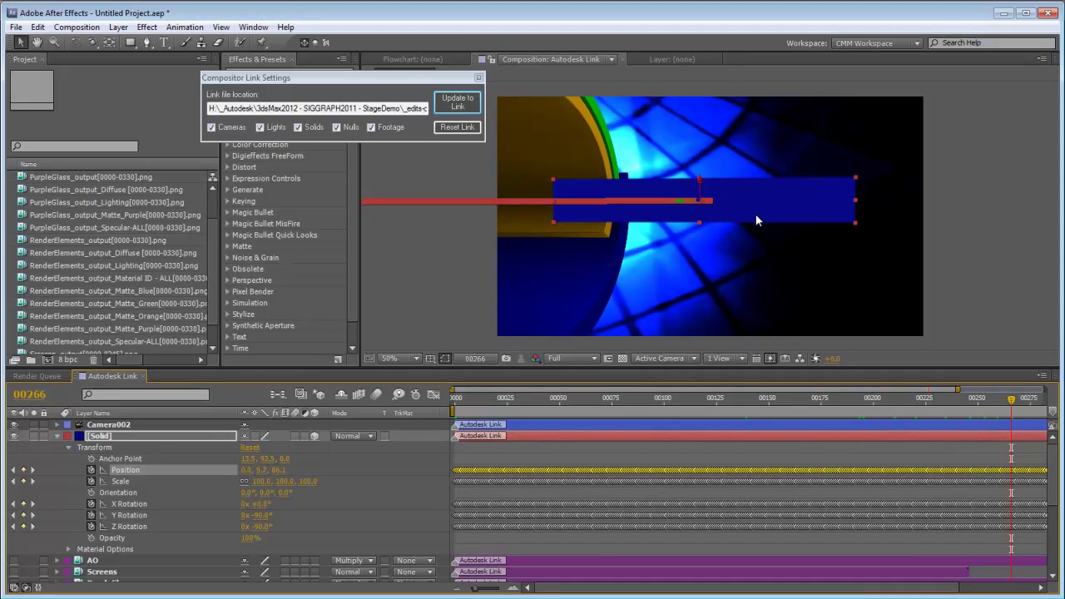
pyautogui.moveTo(763, 203); pyautogui.dragTo(764, 178)
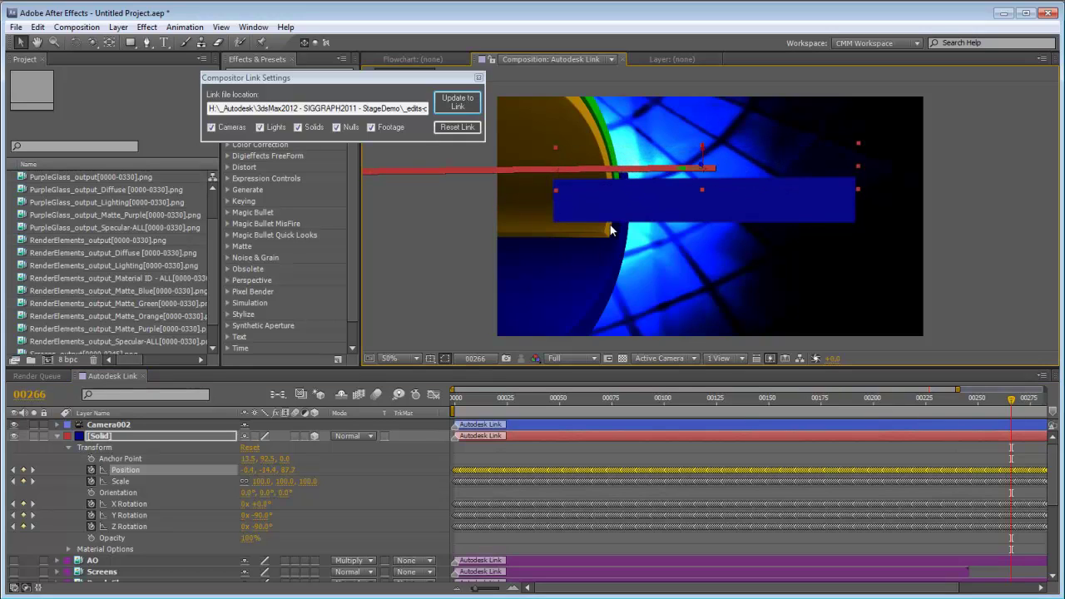
# - Send the raised solid to the link, then apply Update from Link in 3ds Max
pyautogui.click(466, 111)
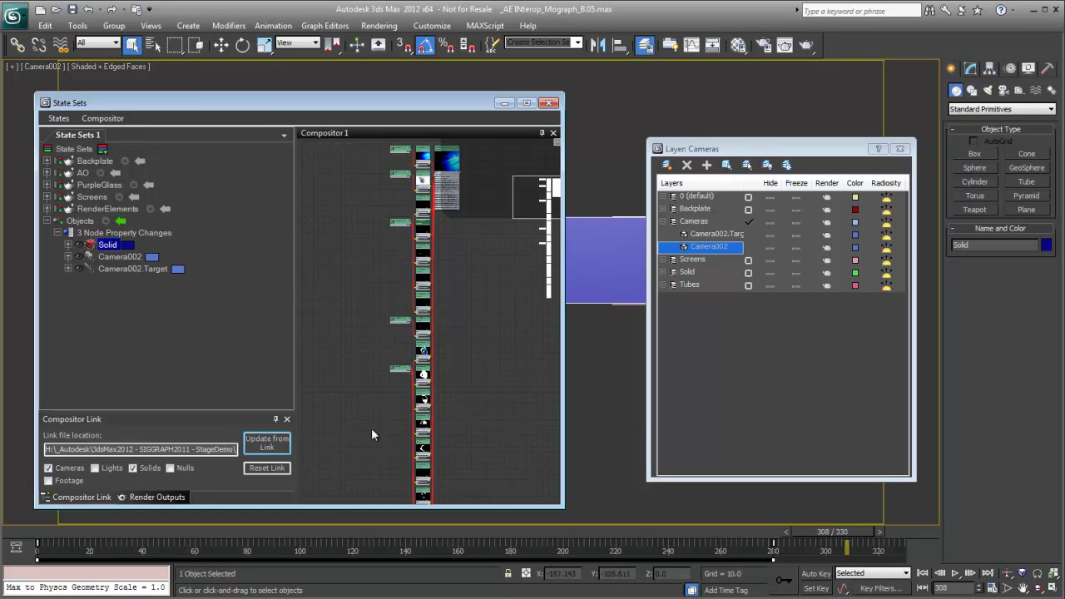
pyautogui.click(899, 149)
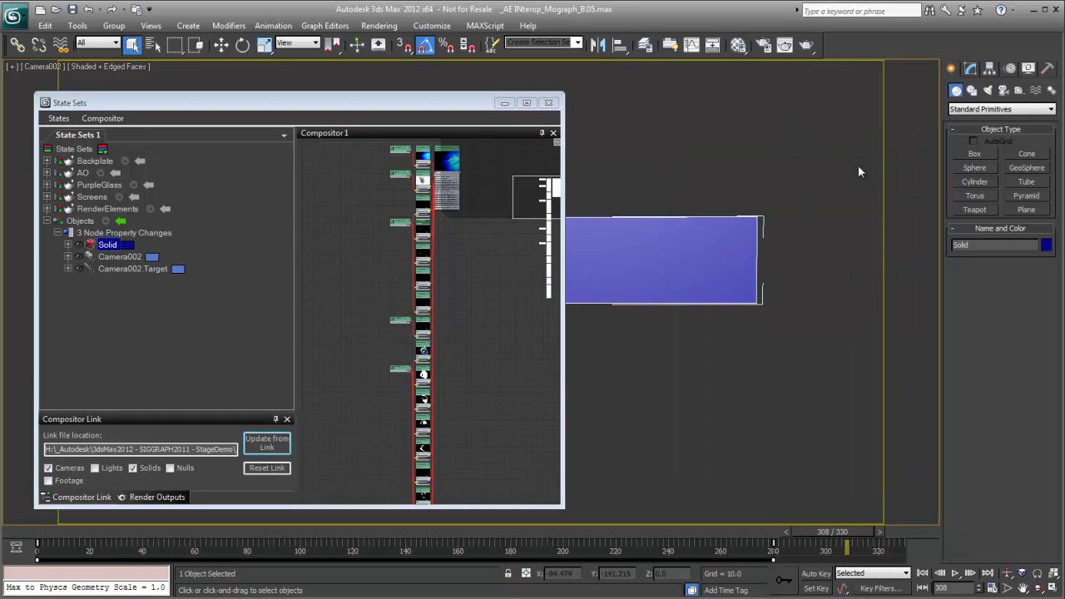
pyautogui.click(266, 442)
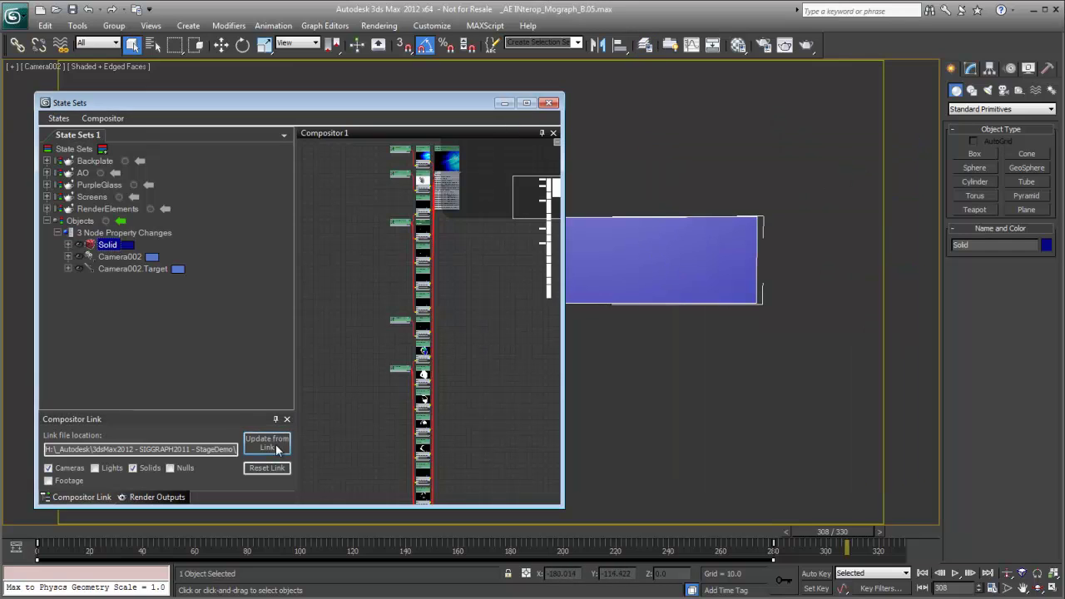